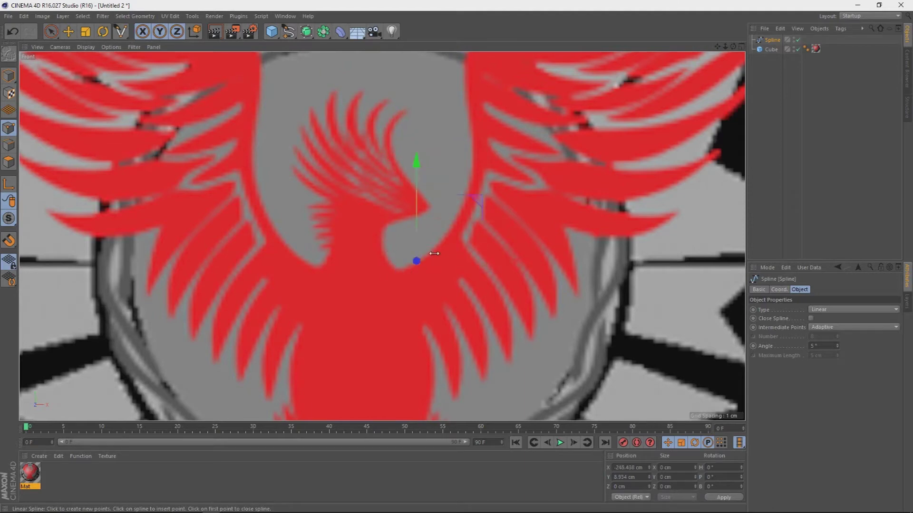
Place linear spline points down the phoenix's wing and body, undoing one misplaced point near the letter E
scroll(478, 155, "down", 3)
scroll(514, 218, "down", 3)
scroll(459, 116, "up", 4)
scroll(382, 236, "up", 2)
scroll(534, 121, "up", 1)
left_click_drag(464, 219, 465, 265)
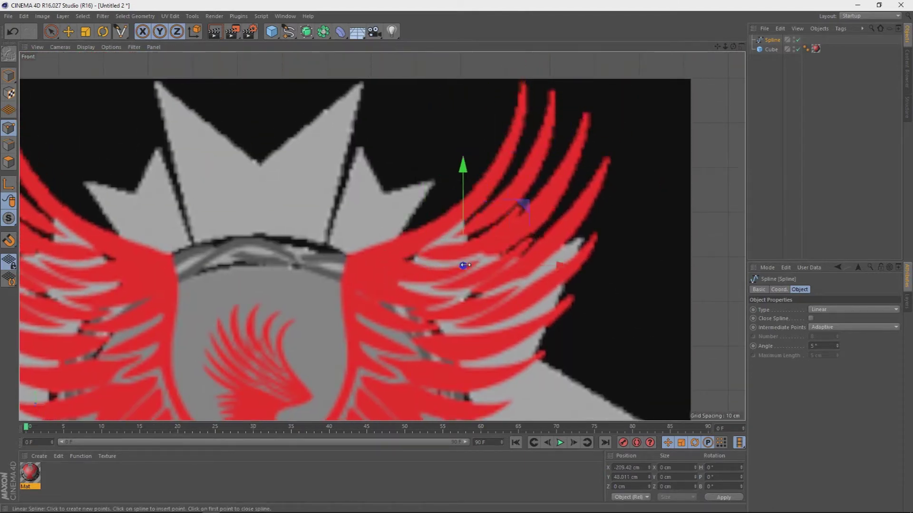
left_click_drag(383, 302, 401, 332)
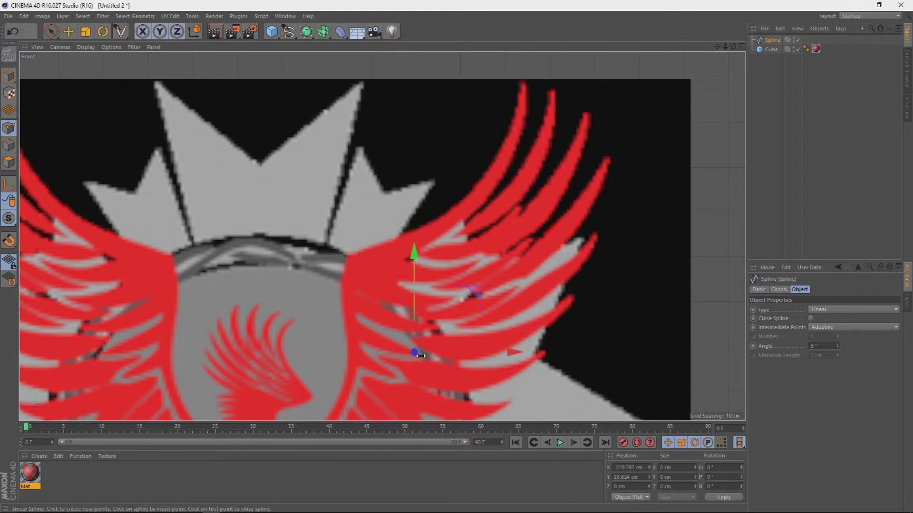
left_click_drag(391, 376, 359, 370)
middle_click_drag(360, 370, 487, 161, "alt")
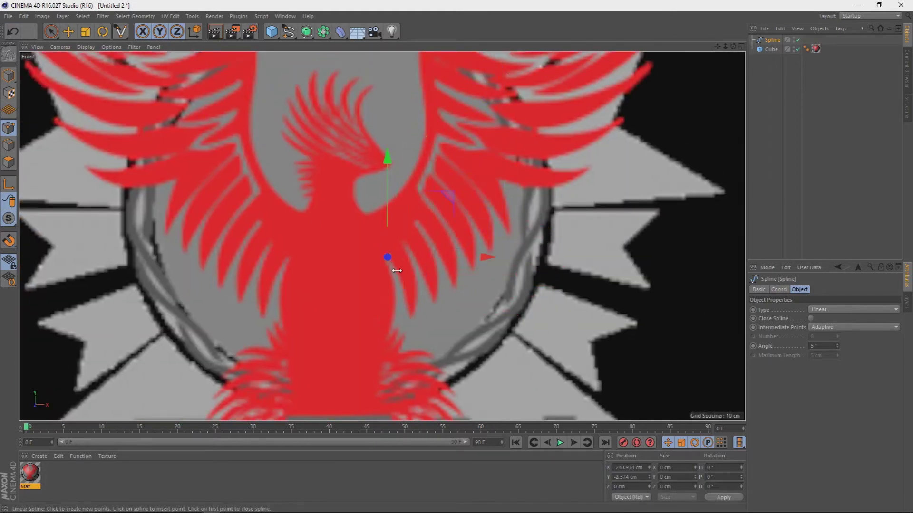
mouse_move(403, 333)
left_mouse_down()
mouse_move(427, 353)
mouse_move(435, 379)
left_mouse_up()
scroll(435, 379, "down", 2)
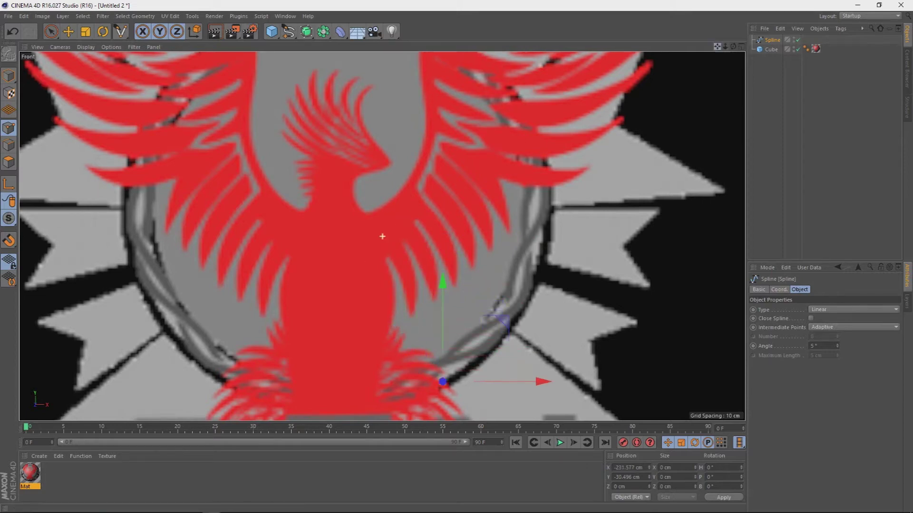
scroll(442, 380, "up", 5)
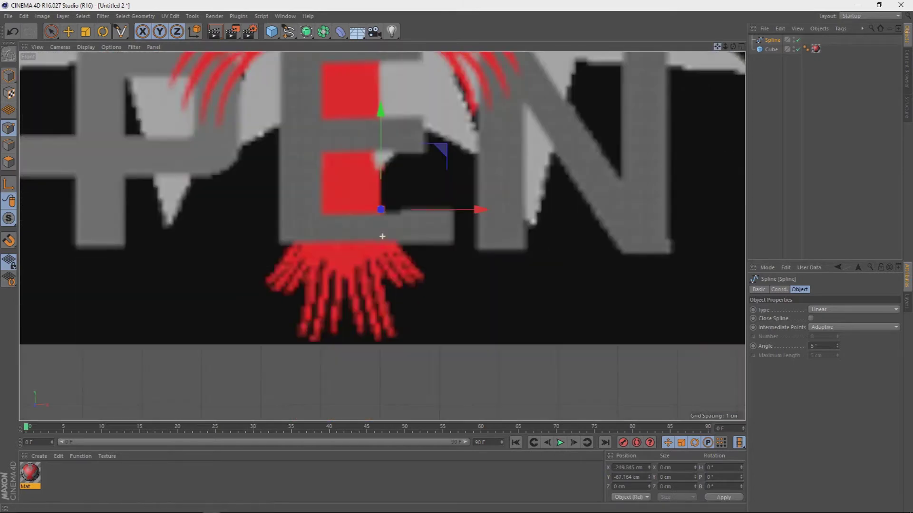
left_click_drag(401, 246, 414, 277)
left_click(12, 37)
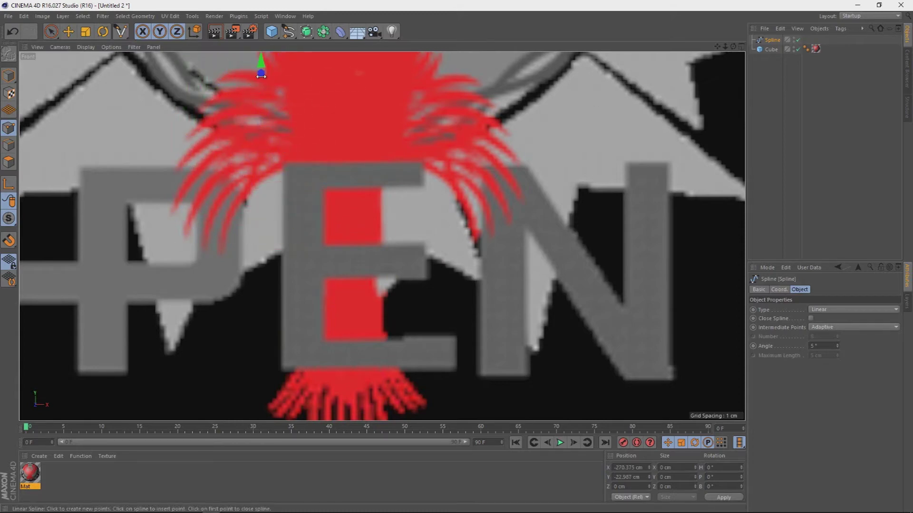
Continue the outline along the body and left wing, then close it on the first point
middle_click_drag(268, 76, 286, 210, "alt")
left_click_drag(306, 119, 273, 171)
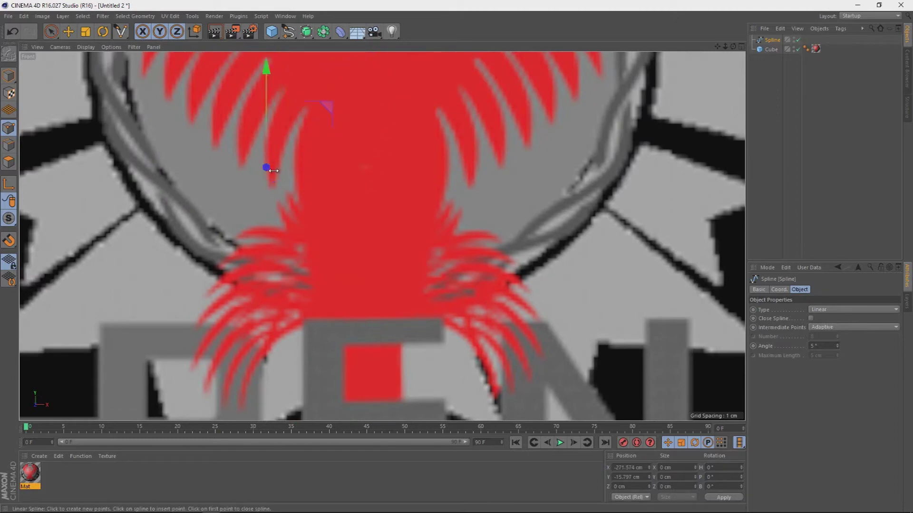
right_click_drag(270, 74, 412, 186, "alt")
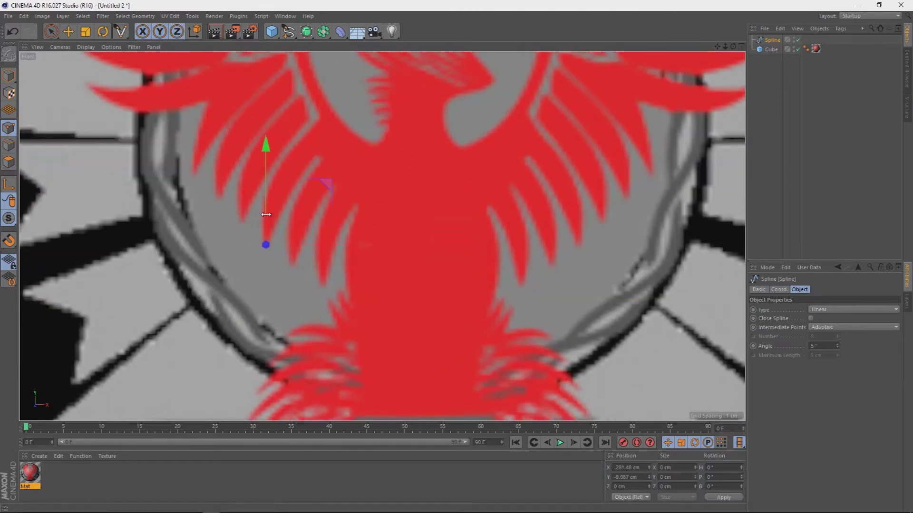
middle_click_drag(324, 124, 339, 228, "alt")
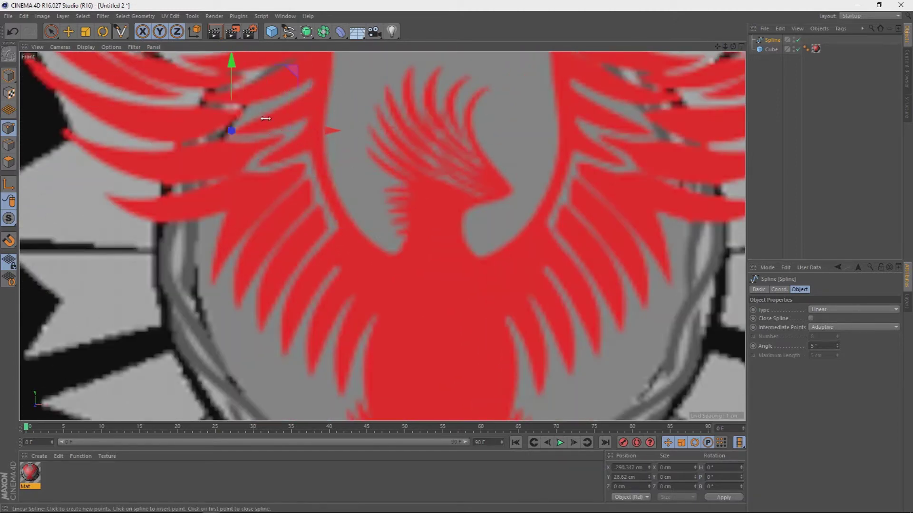
middle_click_drag(224, 89, 706, 60, "alt")
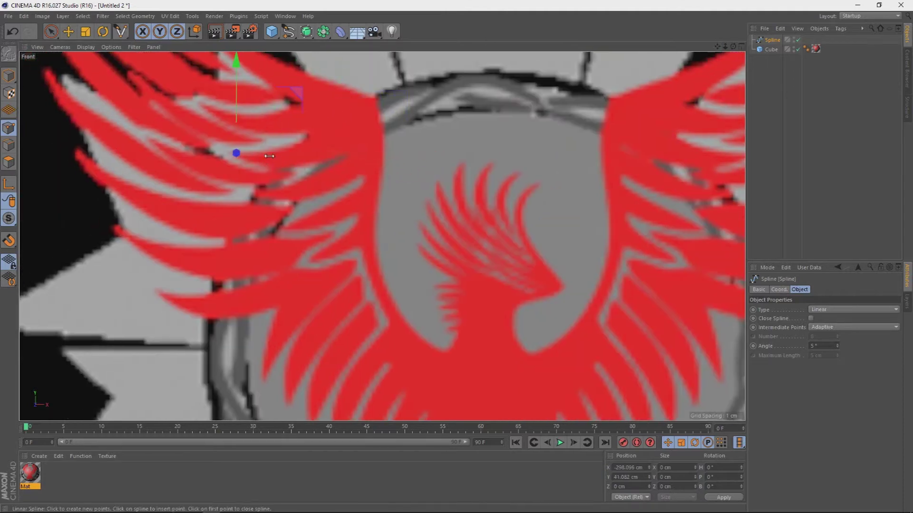
mouse_move(736, 59)
left_mouse_down()
mouse_move(703, 59)
mouse_move(714, 45)
mouse_move(381, 238)
left_mouse_up()
key("space")
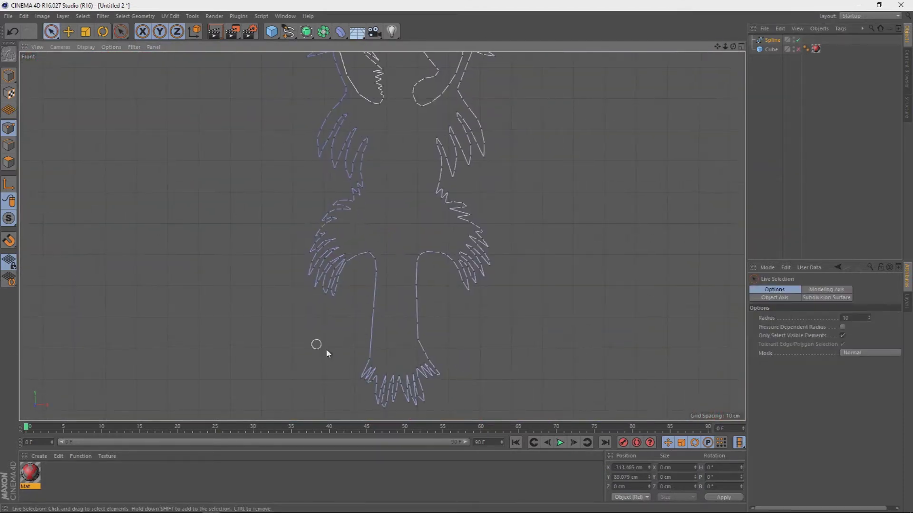
Select the phoenix outline spline in Points mode and choose the Linear Spline tool
scroll(430, 315, "down", 3)
scroll(672, 120, "down", 3)
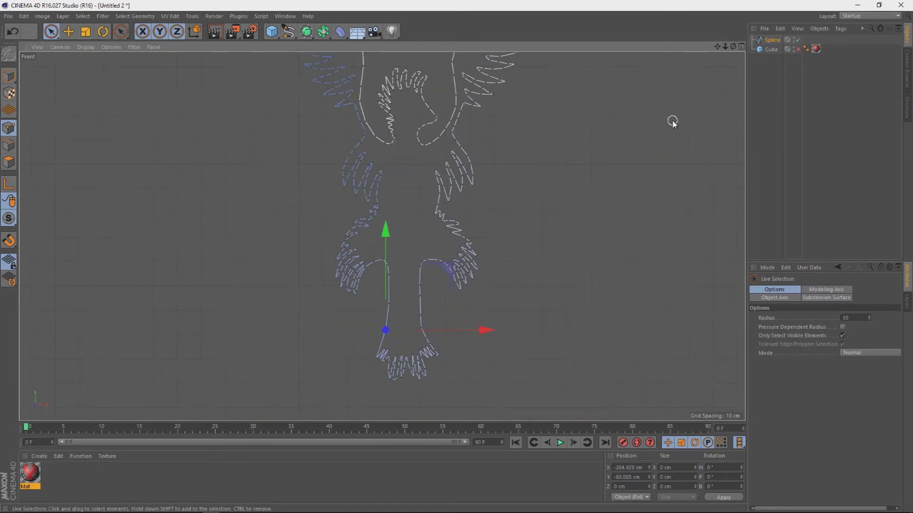
left_click(770, 49)
middle_click(376, 57)
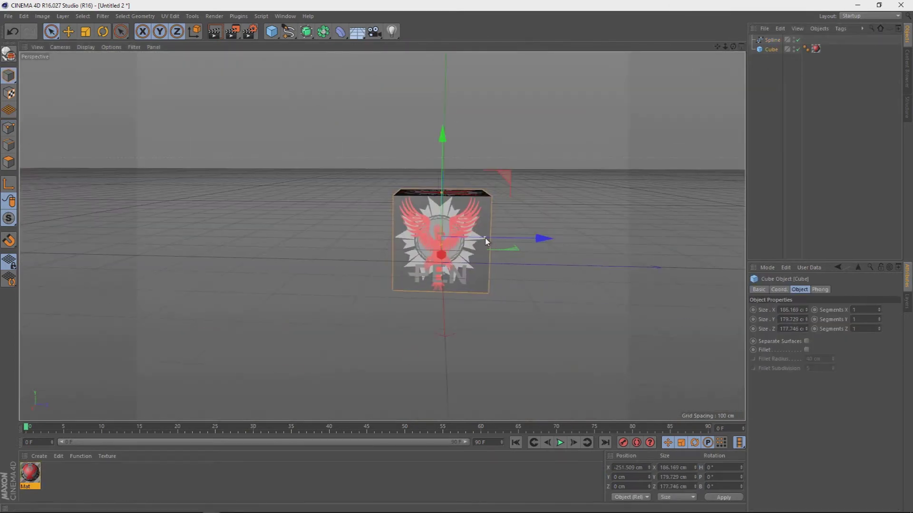
left_click(772, 40)
middle_click(427, 238)
middle_click(546, 333)
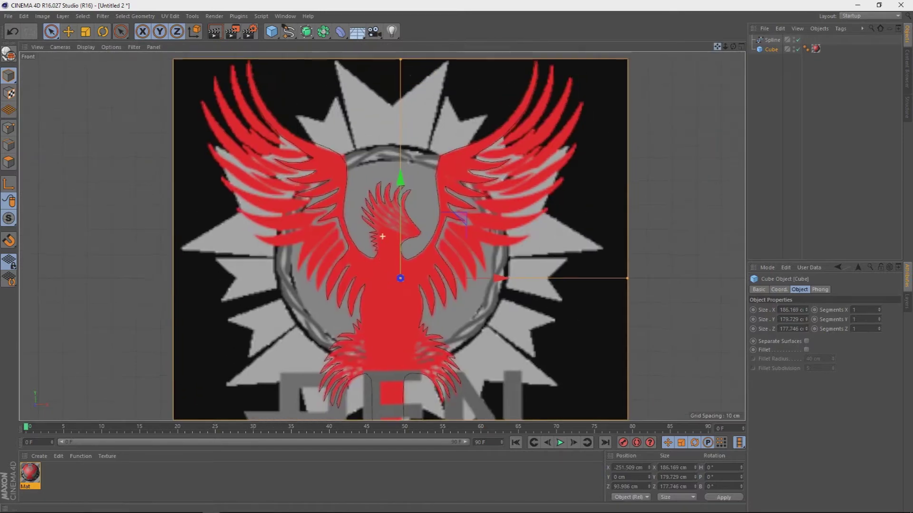
key("Return")
left_click(329, 151)
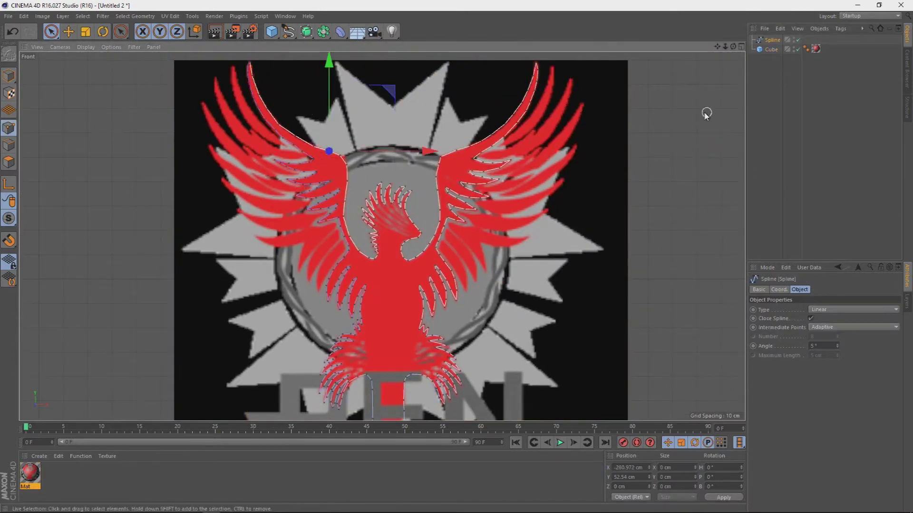
left_click(288, 32)
left_click(314, 72)
key("s")
key("Escape")
Draw separate linear splines along the first wing contour and two feather gaps
left_click(357, 192)
left_click(359, 209)
left_click(347, 219)
left_click(336, 232)
key("Escape")
left_click(352, 179)
left_click(324, 210)
left_click(311, 224)
left_click(287, 254)
key("Escape")
left_click(327, 157)
left_click(304, 180)
left_click(264, 189)
key("Escape")
Trace feather splines along the upper wing, the upper-left wing and a lower feather
left_click(300, 131)
left_click(260, 153)
left_click(199, 148)
left_click(152, 122)
key("Escape")
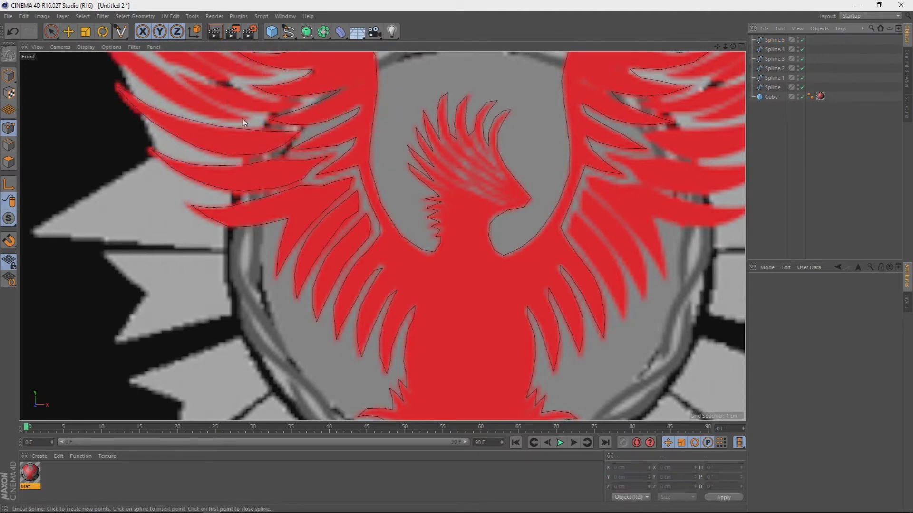
middle_click_drag(241, 132, 312, 255, "alt")
left_click(304, 240)
left_click(259, 233)
left_click(224, 213)
left_click(164, 143)
key("Escape")
left_click(260, 207)
left_click(372, 224)
key("Escape")
Add more two-point feather splines along the upper-left and lower feather edges
left_click(265, 163)
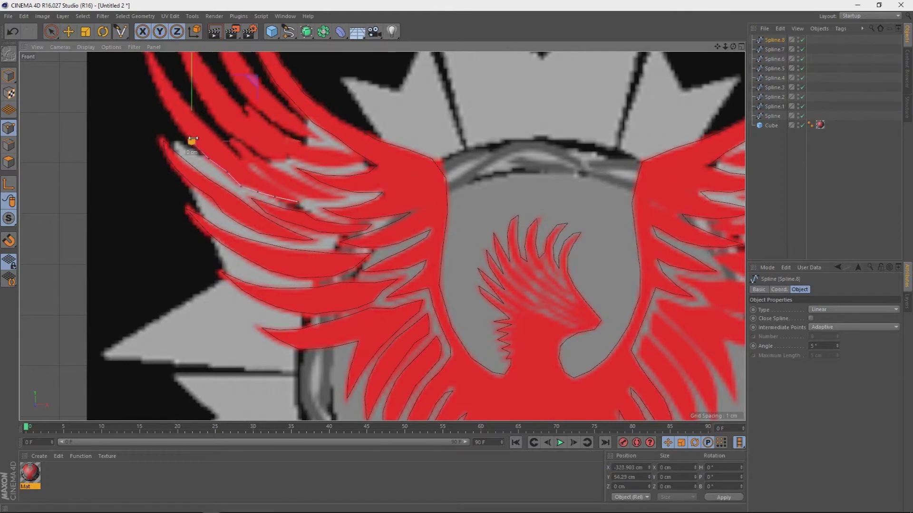
scroll(204, 153, "up", 2)
left_click(215, 247)
key("Escape")
left_click(248, 270)
left_click(316, 323)
left_click(344, 328)
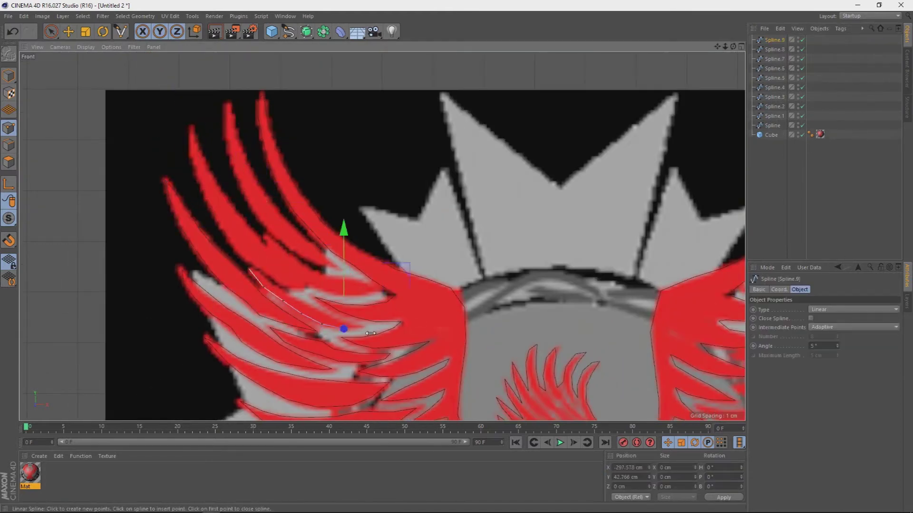
key("Escape")
left_click(190, 125)
left_click(189, 151)
left_click(230, 247)
left_click(299, 290)
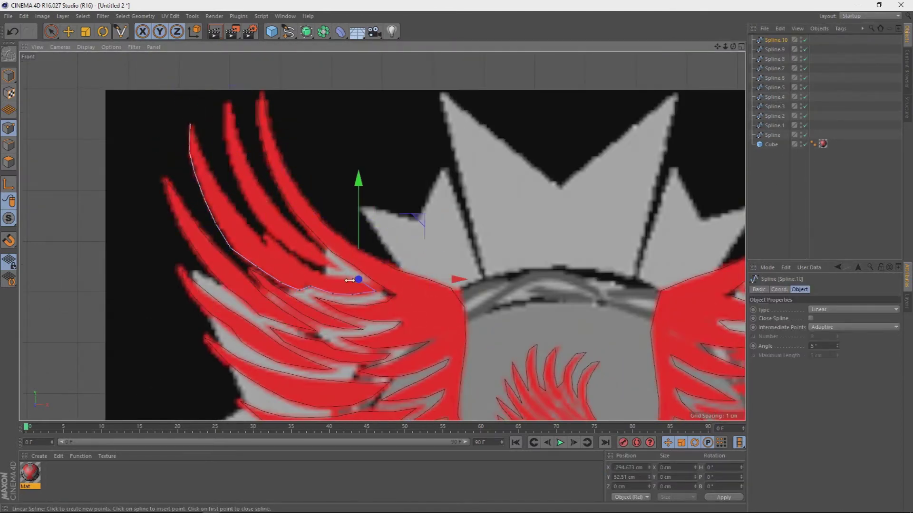
key("Escape")
left_click(234, 167)
left_click(225, 104)
key("Escape")
Delete an unwanted short spline and draw another feather line near the body
left_click(312, 246)
left_click(251, 166)
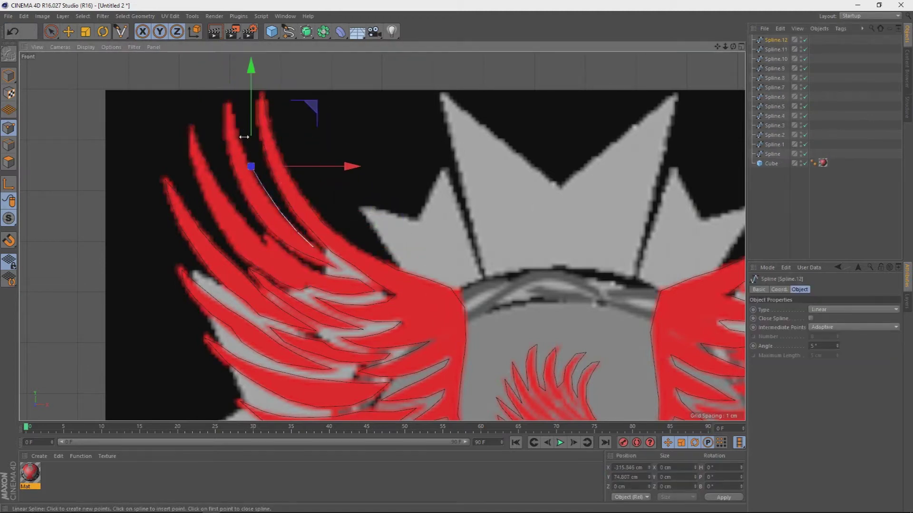
key("Delete")
left_click(776, 40)
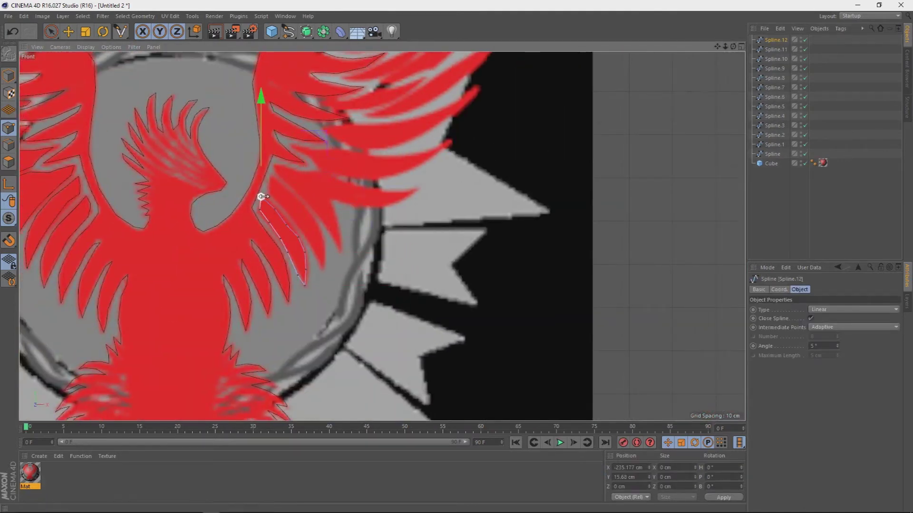
left_click(277, 167)
left_click(315, 205)
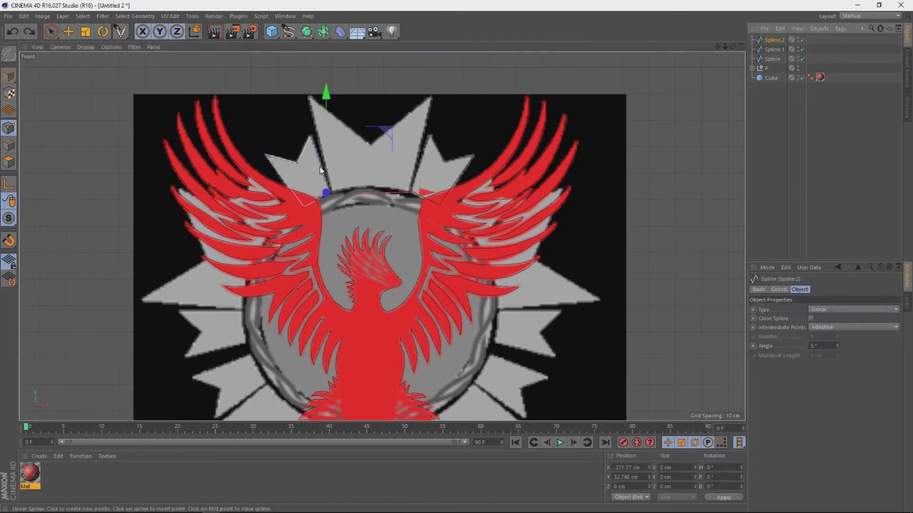
Undo the last spline edit and group Spline, Spline.1 and Spline.2 under a Null
left_click(12, 32)
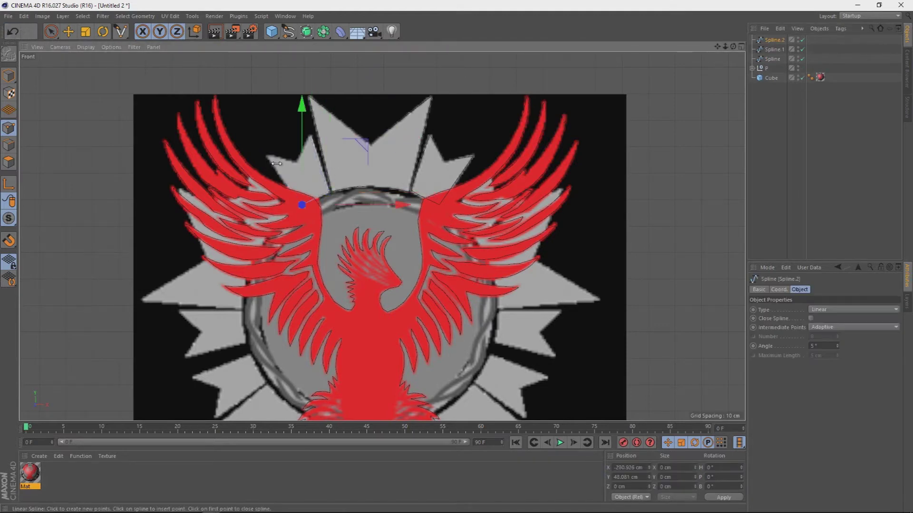
key("ctrl+z")
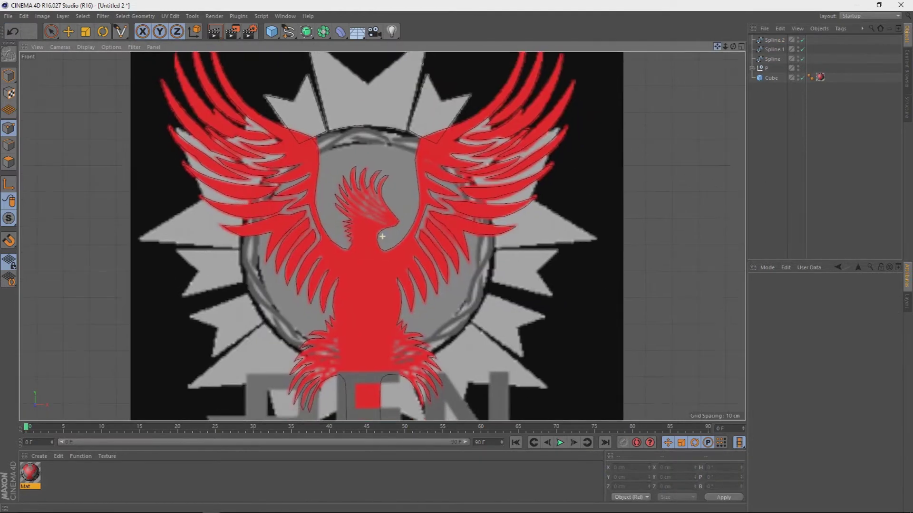
left_click(773, 40)
left_click(773, 59, "shift")
right_click(772, 58)
left_click(815, 261)
Duplicate the Null group with copy and paste
left_click(68, 32)
scroll(589, 277, "down", 5)
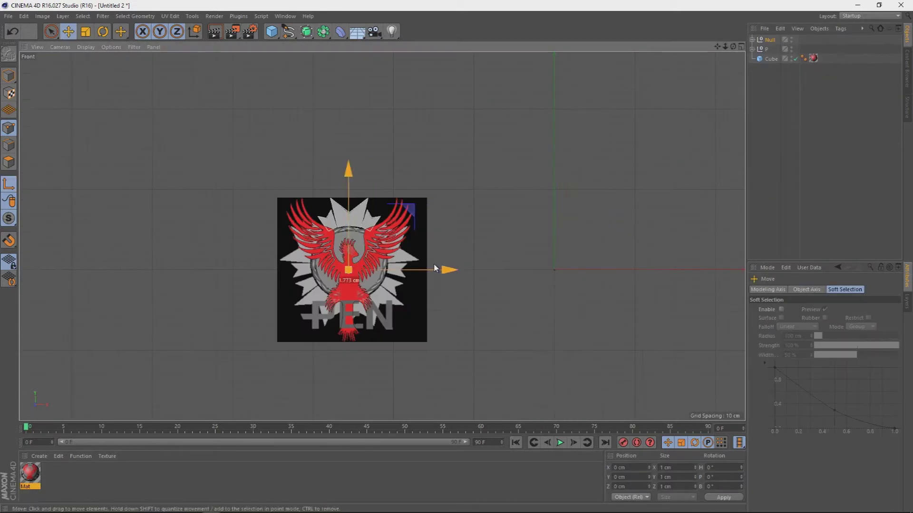
scroll(350, 229, "up", 5)
key("ctrl+c")
key("ctrl+v")
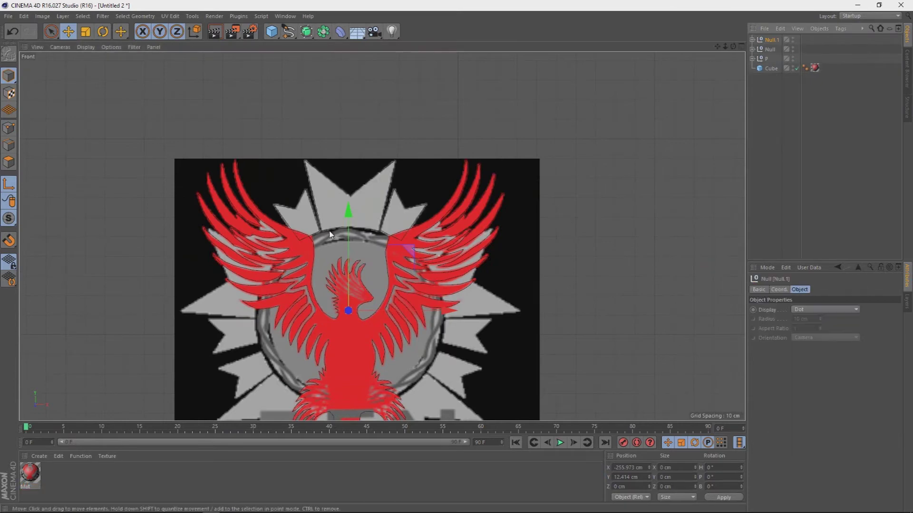
Rotate the pasted group, expand it, undo a trial rotation and select a feather spline
key("r")
left_click_drag(375, 256, 787, 120)
right_click(771, 40)
left_click(808, 281)
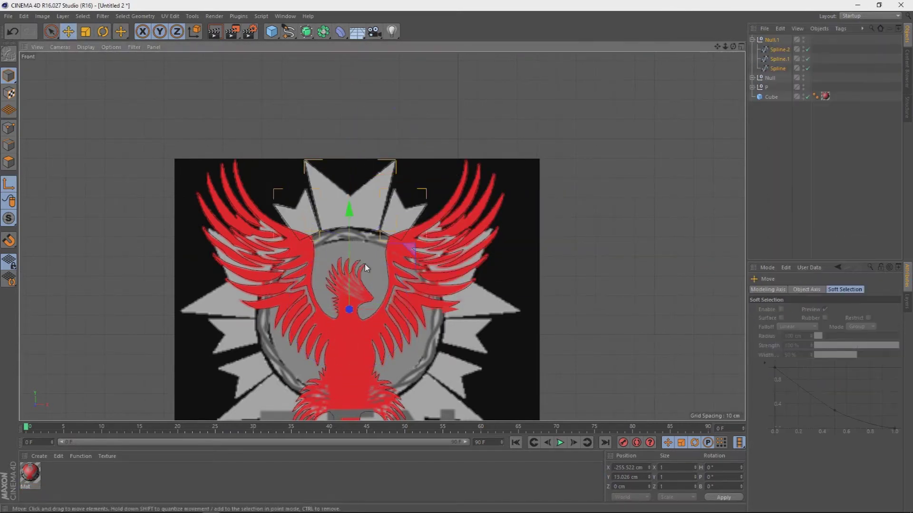
left_click(771, 40)
left_click_drag(312, 305, 358, 251)
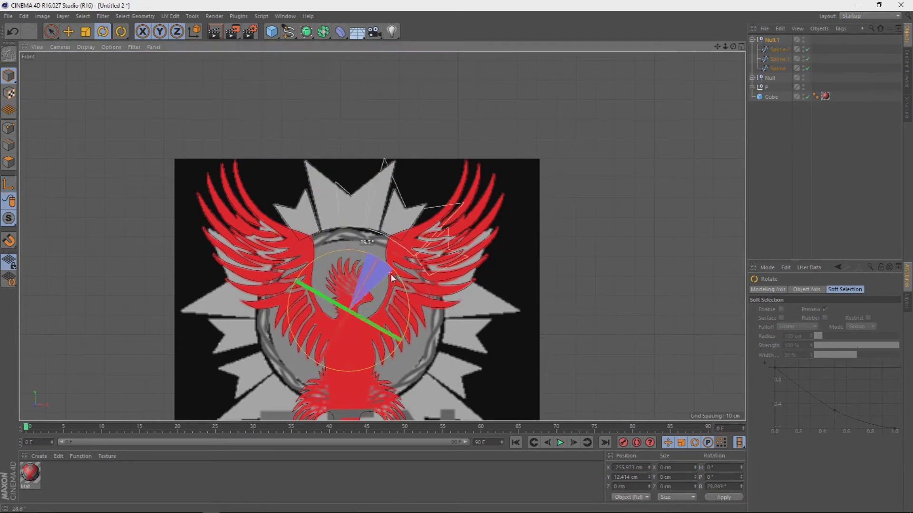
key("ctrl+z")
key("e")
left_click(445, 285)
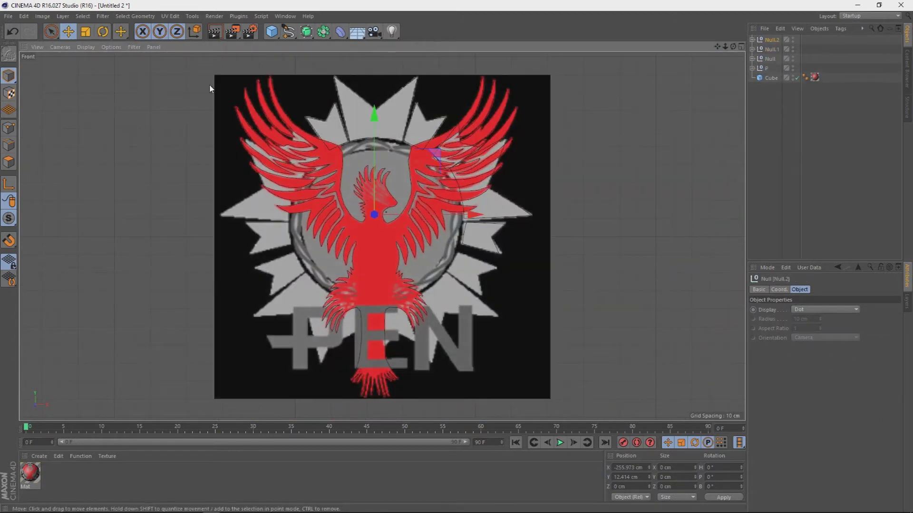
Make rotated group copies at 146° and 218°, and scale the circle to about a third
left_click_drag(428, 266, 406, 257)
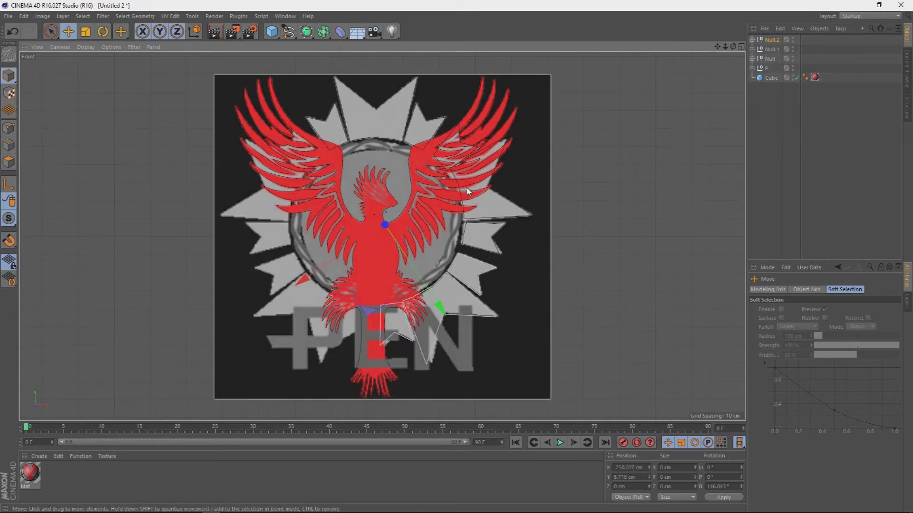
mouse_move(428, 156)
left_mouse_down("ctrl")
mouse_move(373, 245)
mouse_move(347, 226)
left_mouse_up("ctrl")
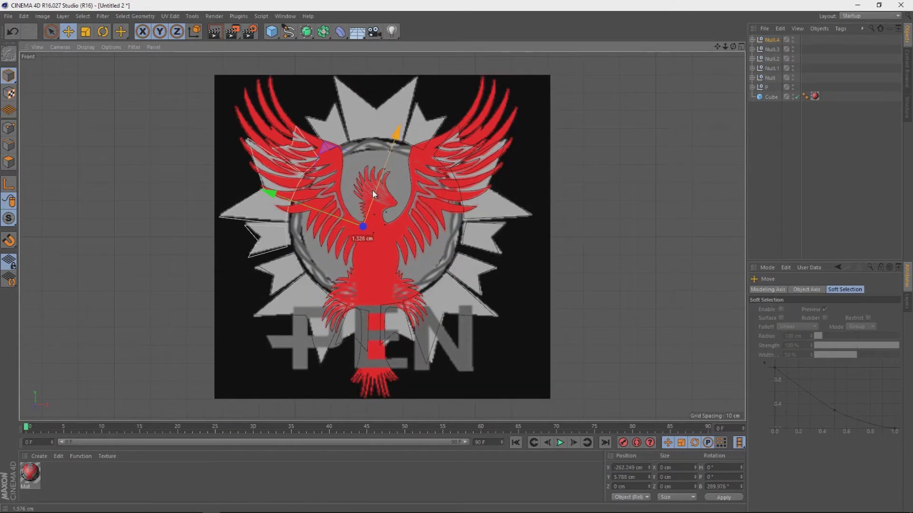
scroll(531, 211, "down", 5)
key("t")
left_click_drag(531, 211, 601, 215)
scroll(539, 244, "up", 5)
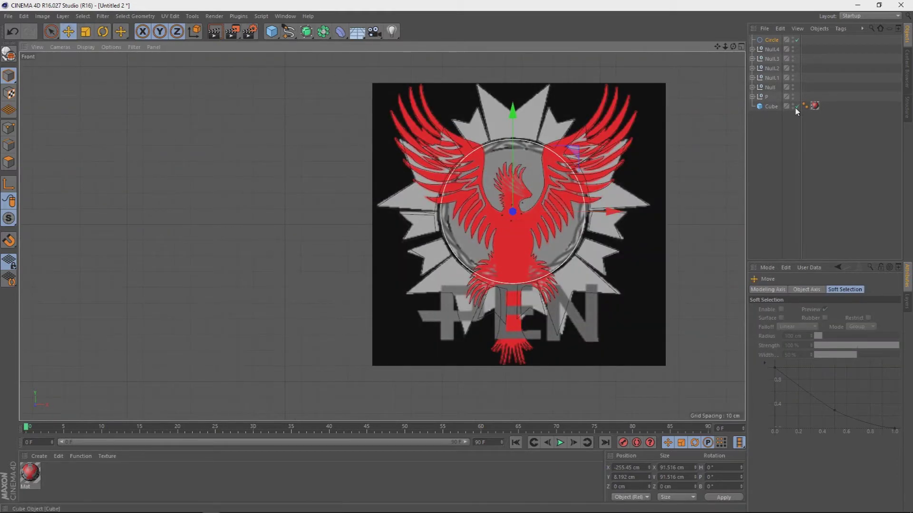
Hide the reference cube and connect the rotated Null copies into one object H
left_click(796, 106)
left_click(534, 137)
left_click_drag(466, 197, 470, 199)
left_click(752, 68)
left_click(776, 78)
key("r")
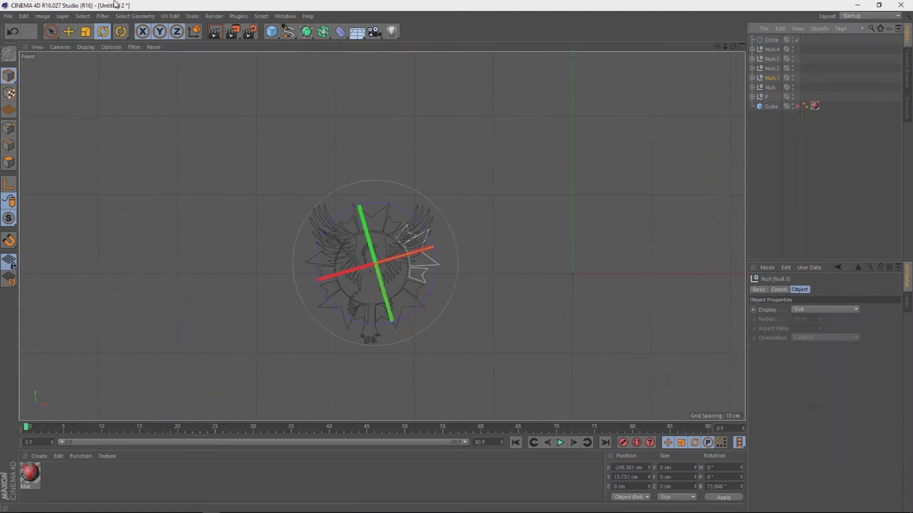
scroll(408, 257, "up", 3)
right_click(770, 51)
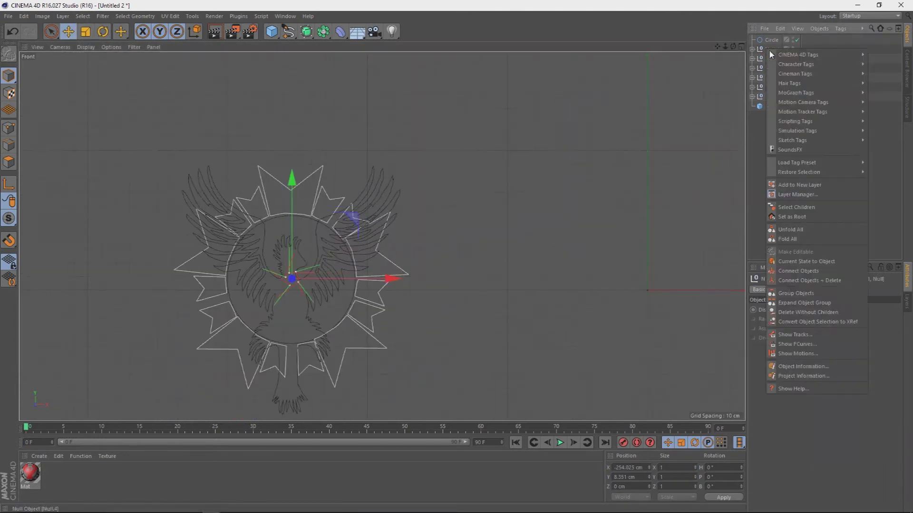
left_click(787, 239)
Duplicate the circle and group both circles under a Null named C
left_click(771, 40)
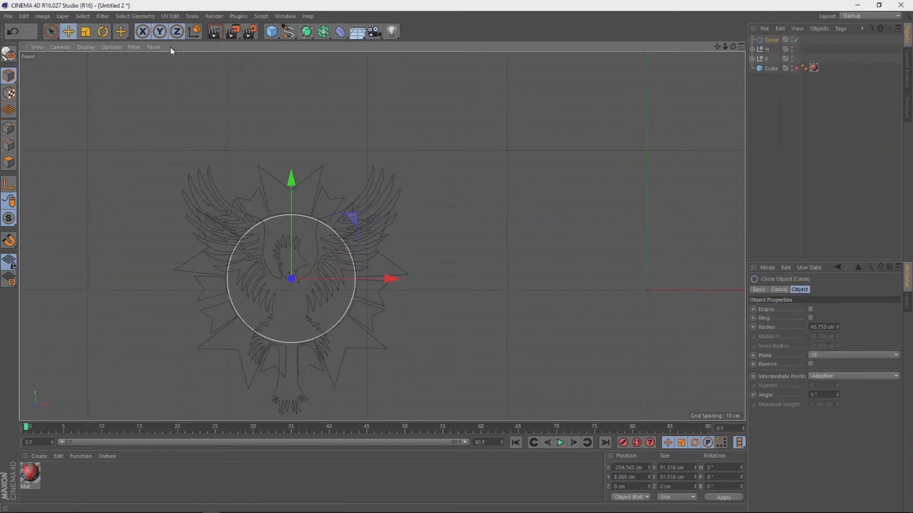
key("ctrl+c")
key("ctrl+v")
key("t")
left_click(774, 40, "shift")
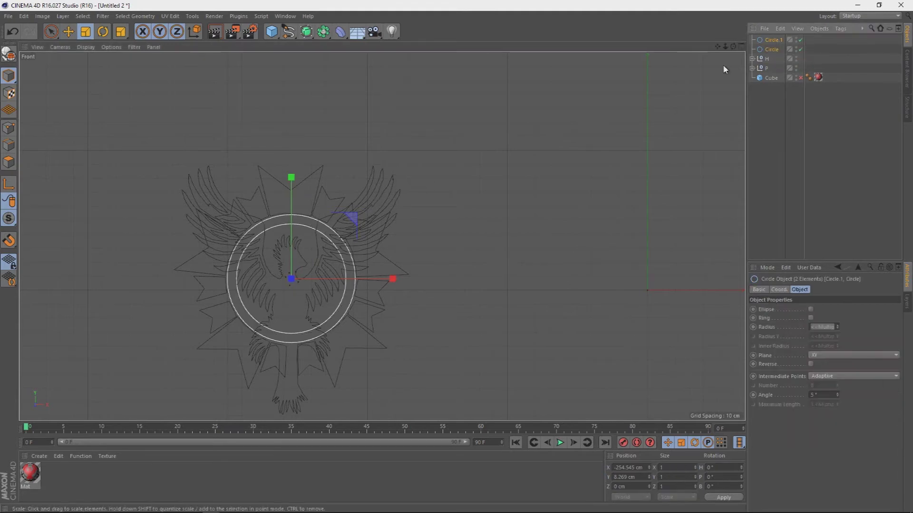
key("alt+g")
Switch to four views, hide groups C and H, and select the outline P
key("F5")
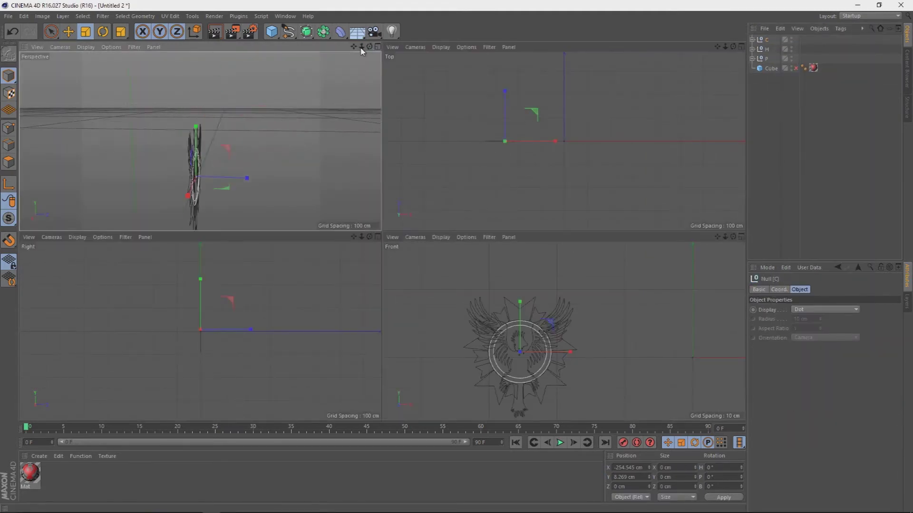
left_click(790, 40)
left_click(790, 49)
left_click(764, 58)
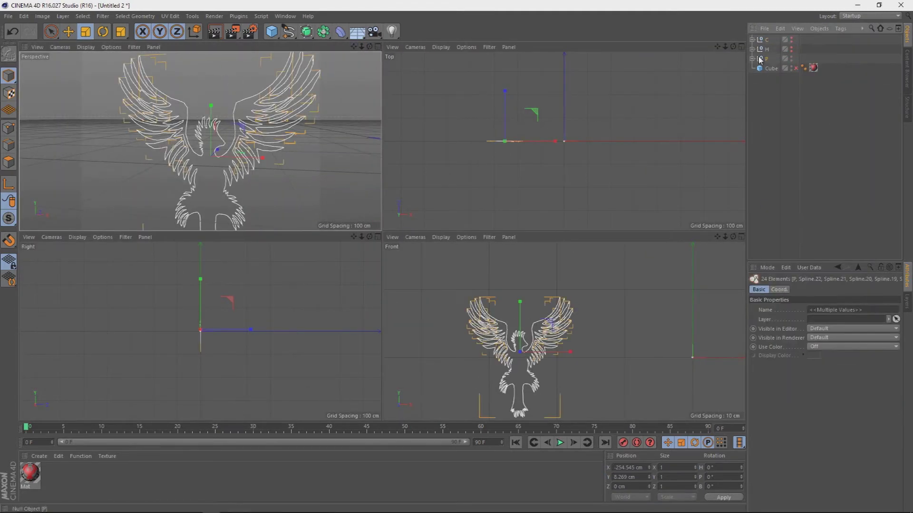
Extrude the phoenix outline P with Fillet caps
left_click(307, 31, "alt")
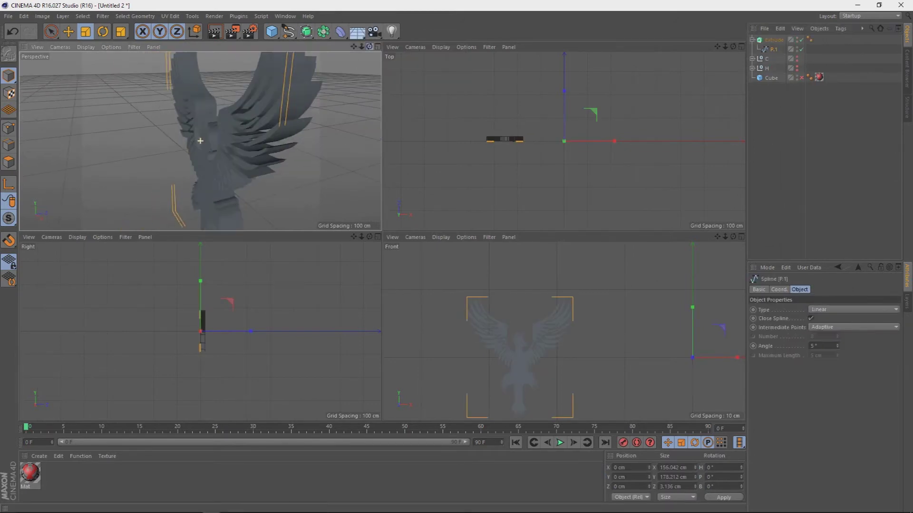
left_click(820, 289)
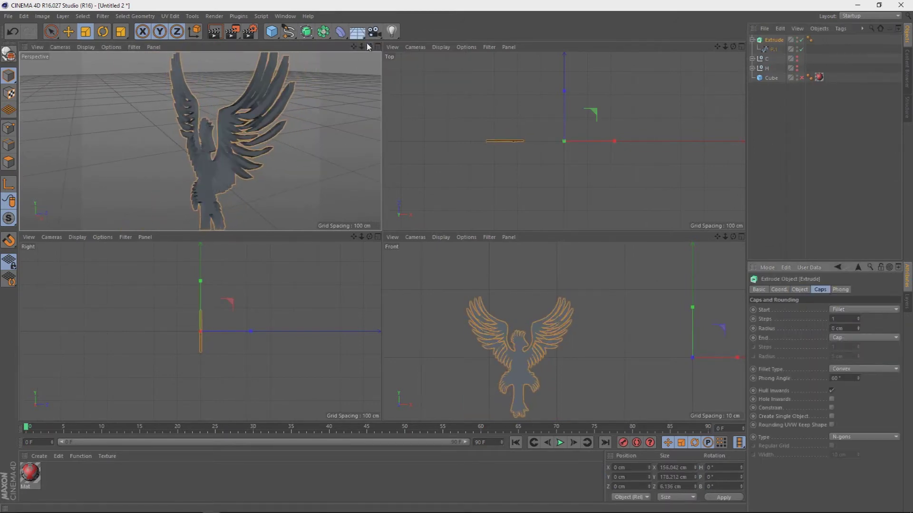
left_click(859, 327)
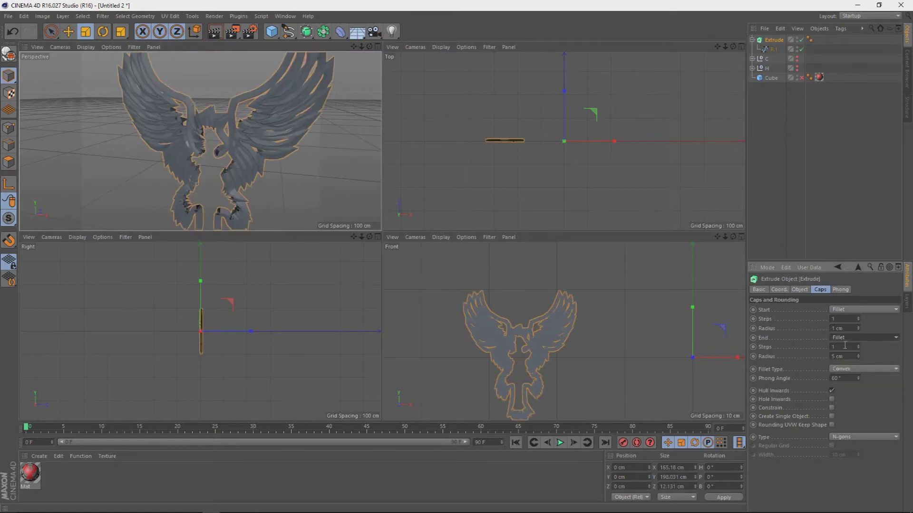
Convert group C to a single spline with Current State to Object, then start on H
right_click(768, 49)
left_click(789, 143)
left_click(753, 59)
right_click(752, 59)
Connect the H group into spline H.1 and extrude it as Extrude.1 with a Fillet Cap start
left_click(801, 319)
left_click(307, 31)
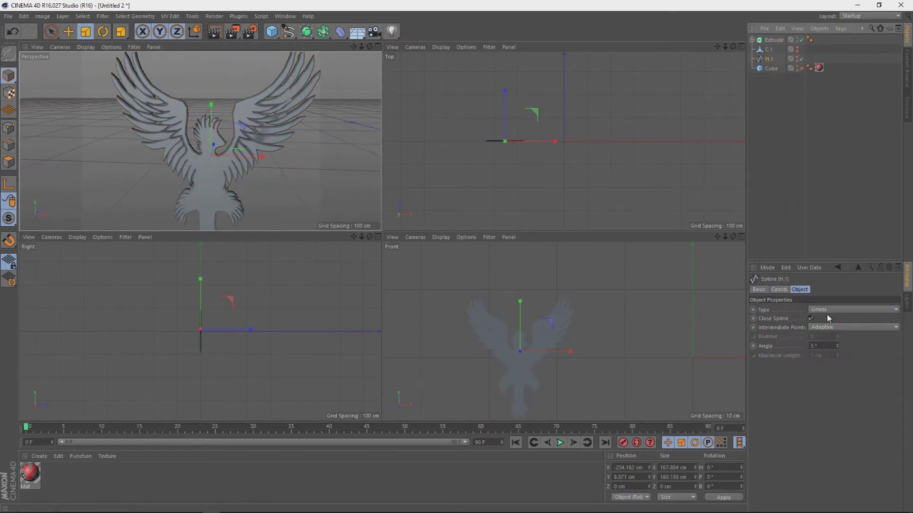
left_click(417, 42, "alt")
left_click(761, 41)
left_click(820, 290)
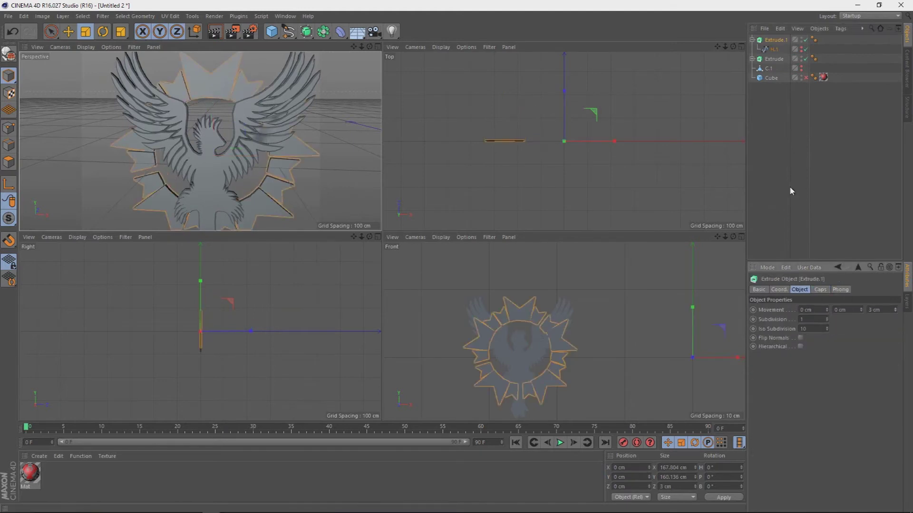
left_click(864, 309)
left_click(852, 348)
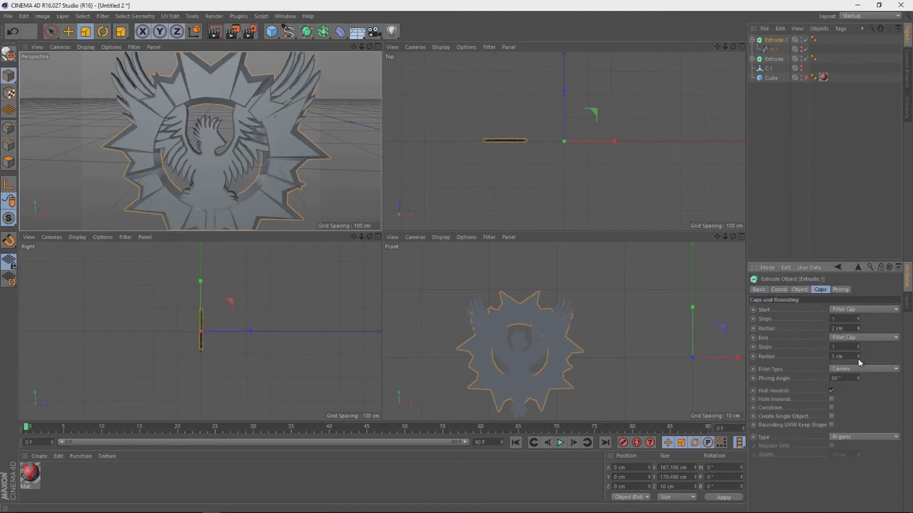
left_click(768, 68)
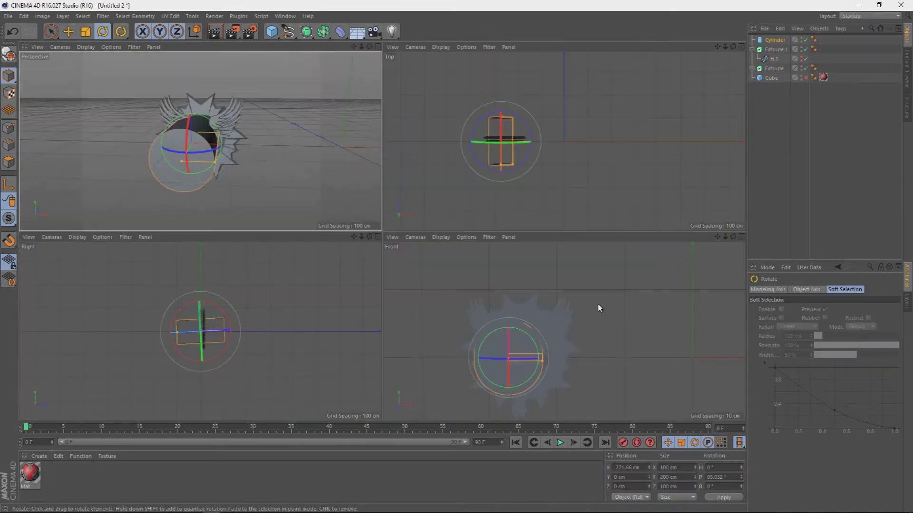
Maximise the Front view, move the cylinder up onto the medallion, and browse the menus for a tool
middle_click(599, 308)
key("e")
left_click_drag(291, 257, 290, 241)
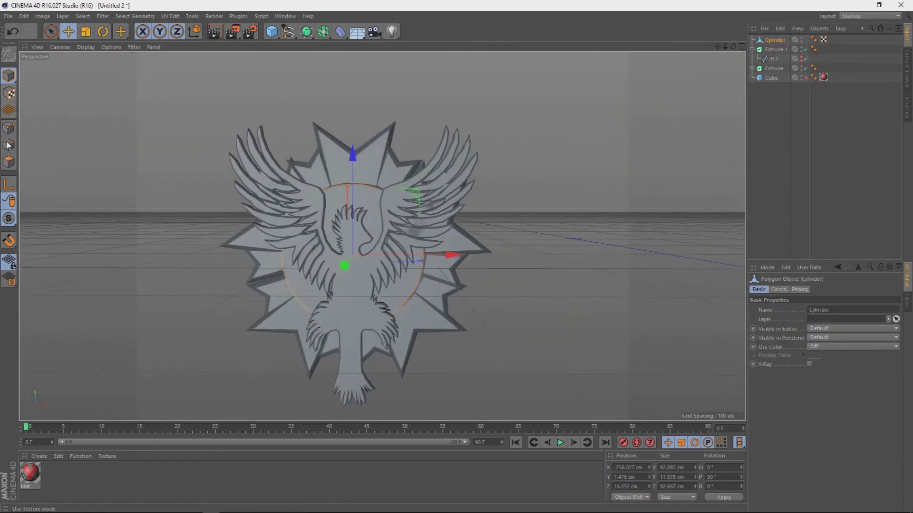
left_click(170, 16)
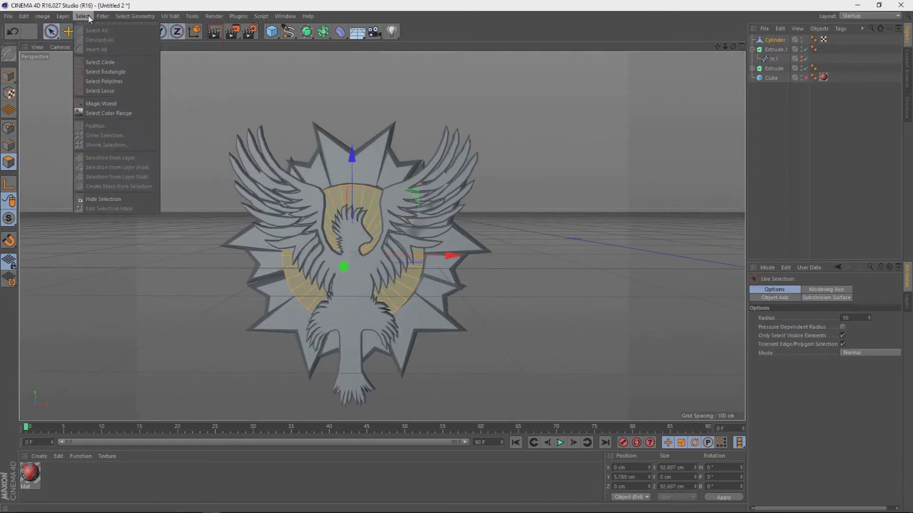
mouse_move(192, 16)
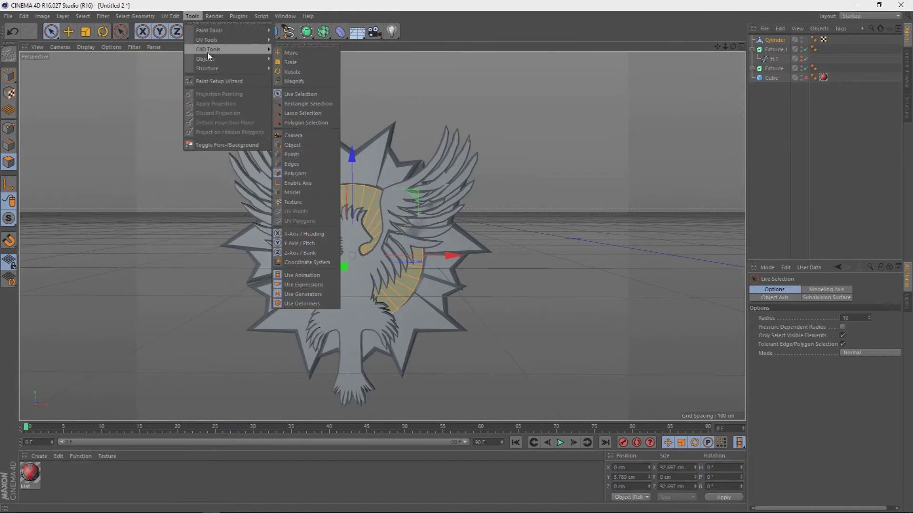
left_click(368, 120)
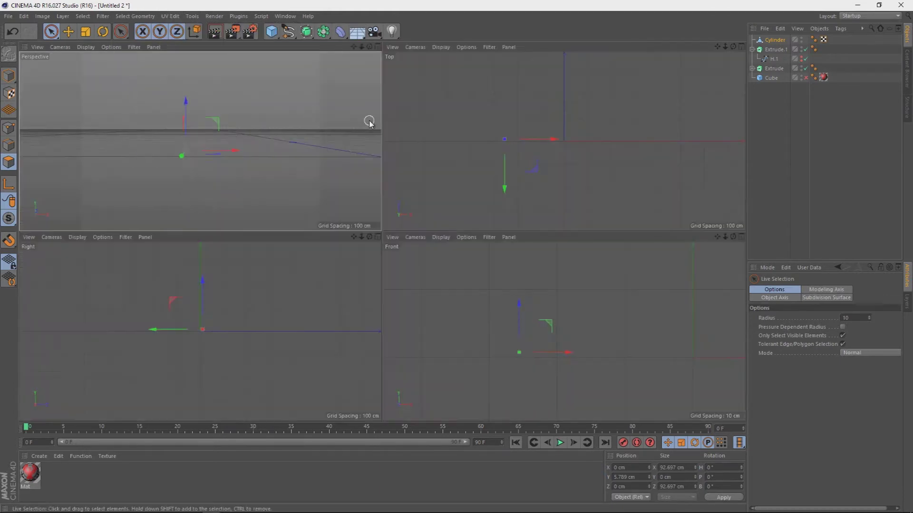
Choose Extrude Inner to inset the disc's faces and re-show the reference image backdrop
left_click(63, 16)
left_click(169, 16)
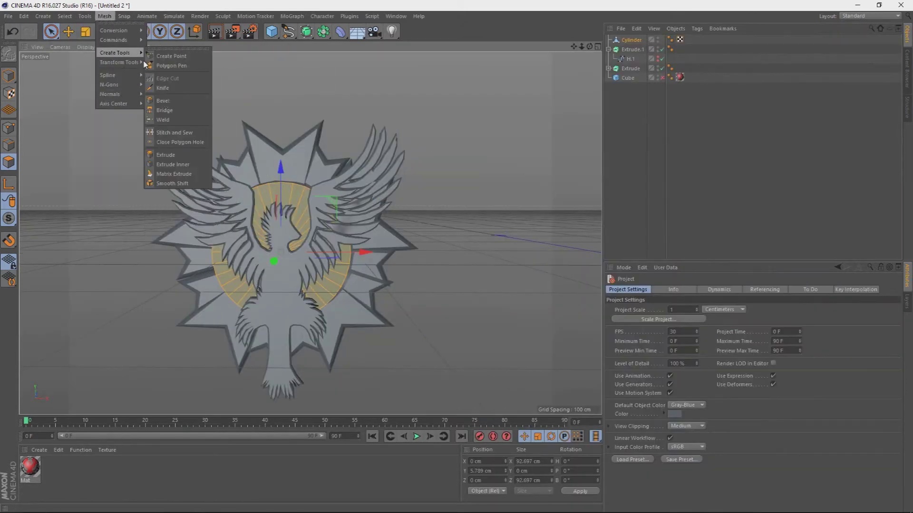
left_click(172, 164)
scroll(264, 281, "up", 2)
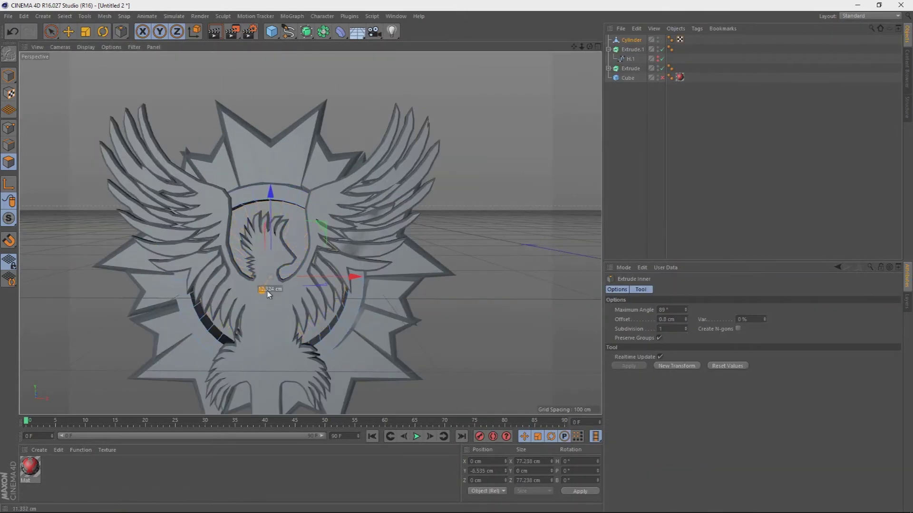
scroll(267, 292, "down", 2)
left_click(662, 79)
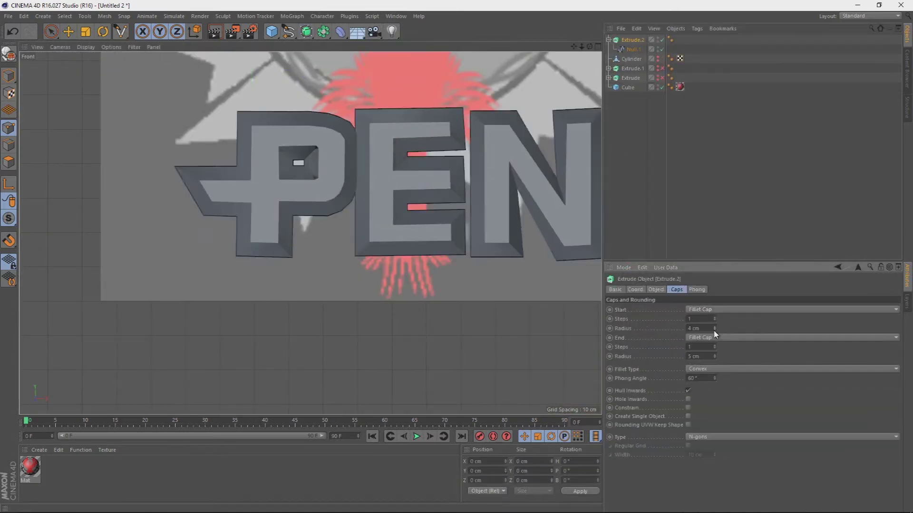
Reselect the PEN letter extrusion and slide it back along the Z axis
left_click(639, 166)
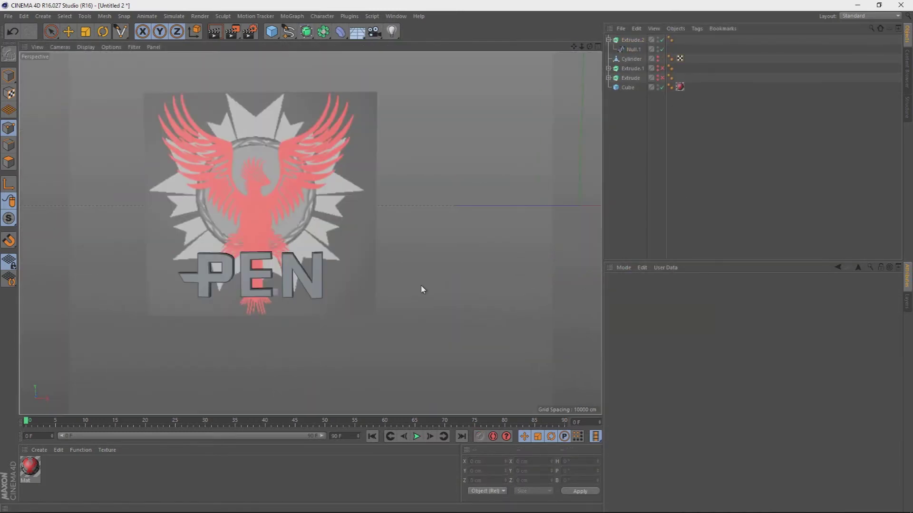
left_click(325, 190)
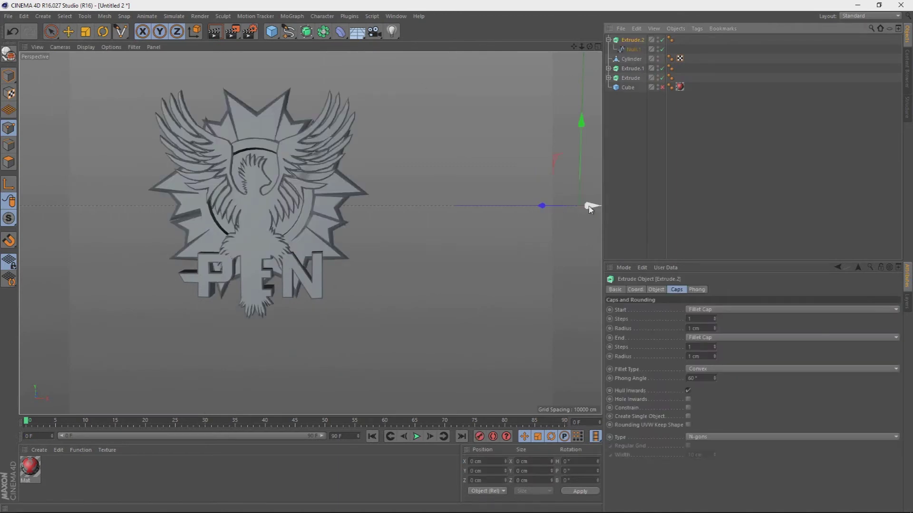
left_click_drag(590, 207, 548, 207)
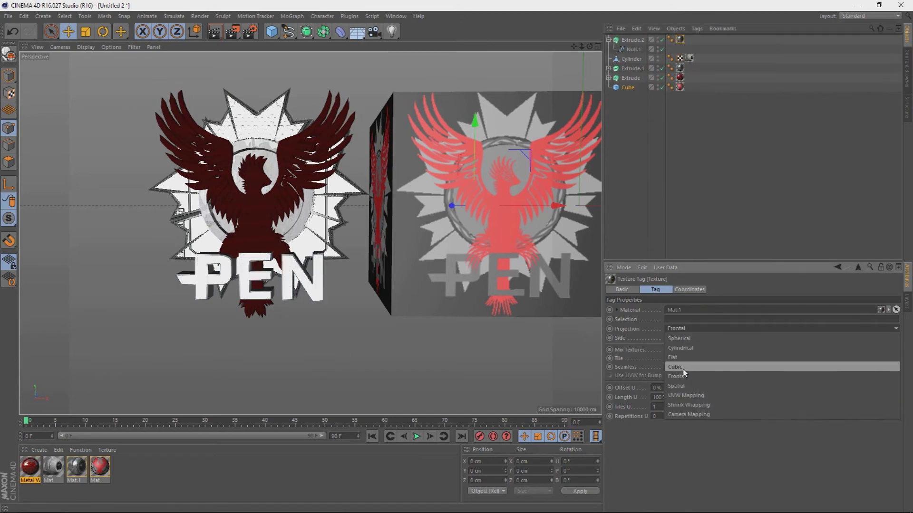
Try Flat and UVW Mapping projections on the star backing's texture tag
left_click(685, 394)
left_click(684, 328)
left_click(680, 358)
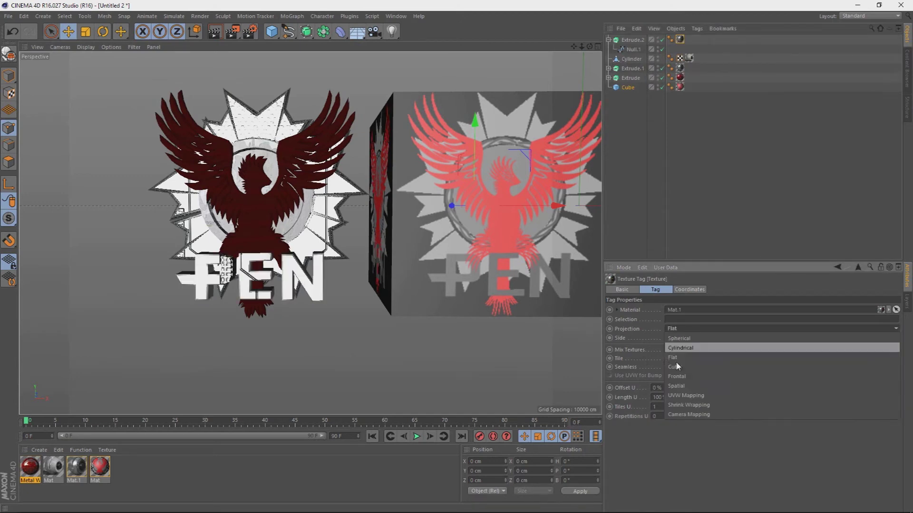
left_click(690, 393)
left_click(679, 68)
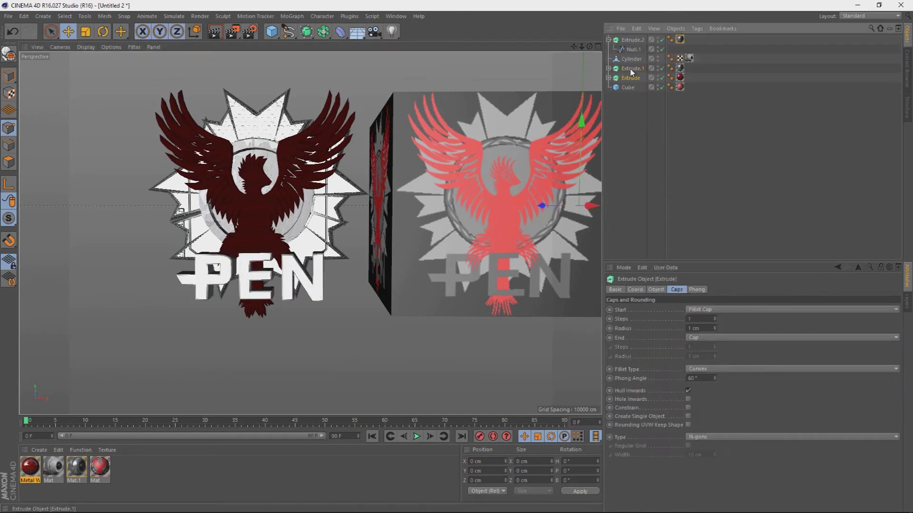
left_click(679, 328)
left_click(679, 337)
Set the texture projection to Shrink Wrapping and switch to the mlk.c4d document
left_click(685, 328)
left_click(684, 391)
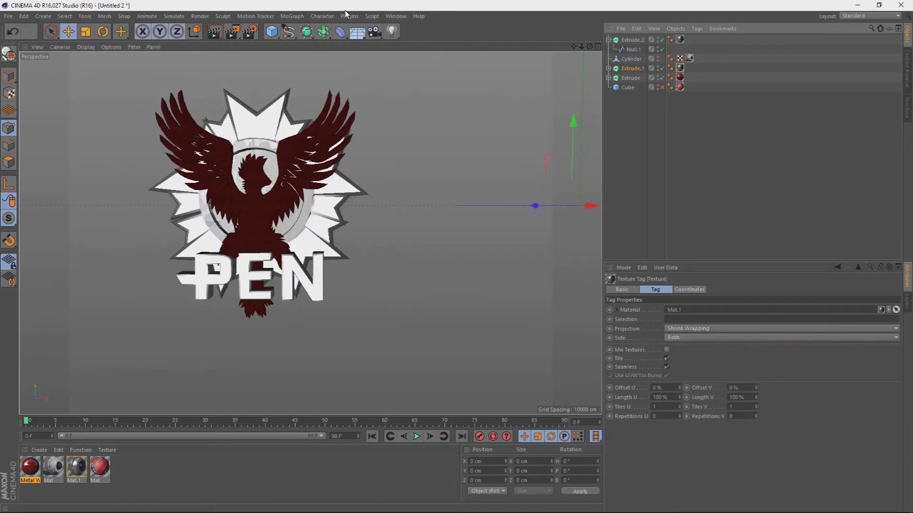
left_click(396, 16)
left_click(409, 225)
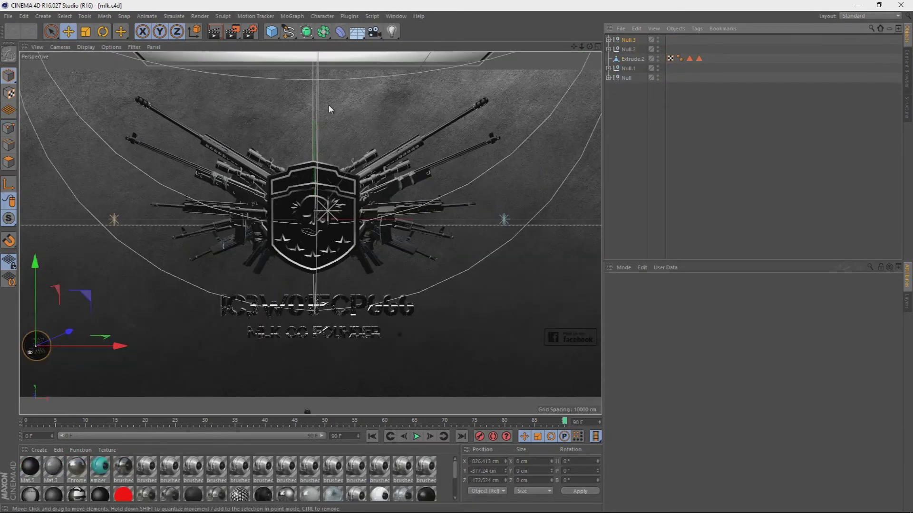
Delete the rifles around the MLK shield, undoing an accidental shield move
left_click(371, 170)
left_click(369, 170)
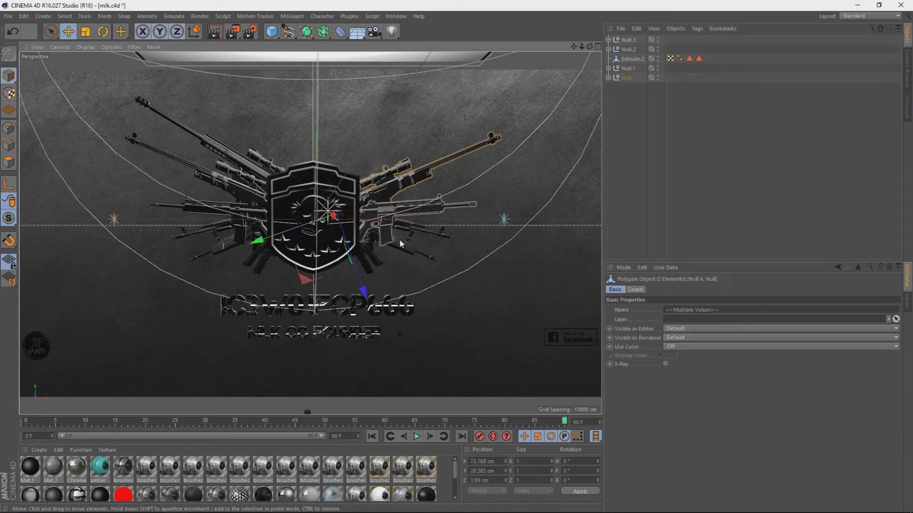
key("Delete")
left_click_drag(390, 204, 422, 204)
key("ctrl+z")
Reorganise the shield's Null group in the hierarchy and paste in the PEN logo objects
left_click(608, 78)
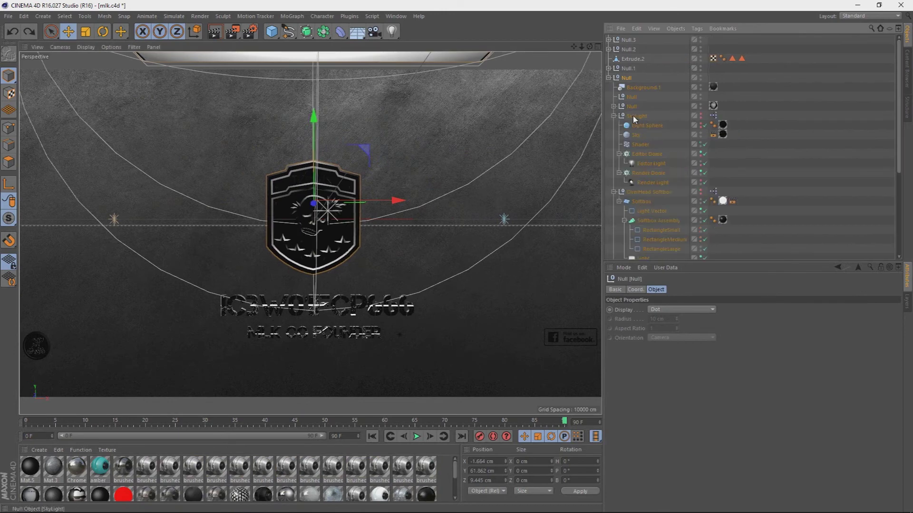
left_click(619, 154)
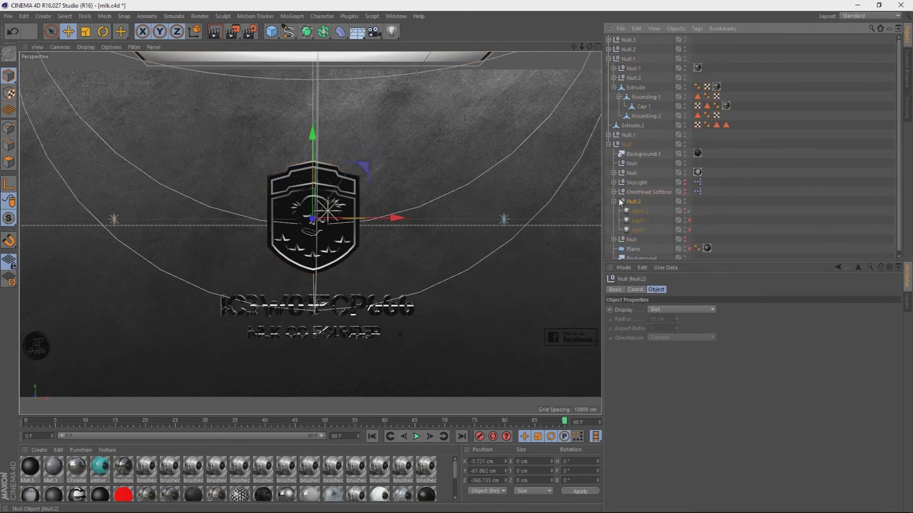
left_click_drag(626, 138, 624, 72)
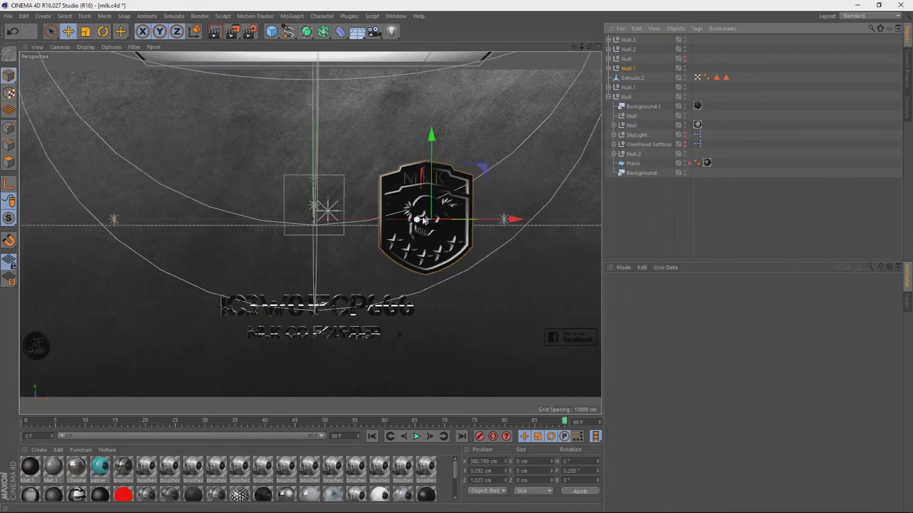
key("ctrl+v")
middle_click(399, 138)
Move the PEN logo left of the shield and scale it to match the shield's size
left_click_drag(398, 139, 165, 132)
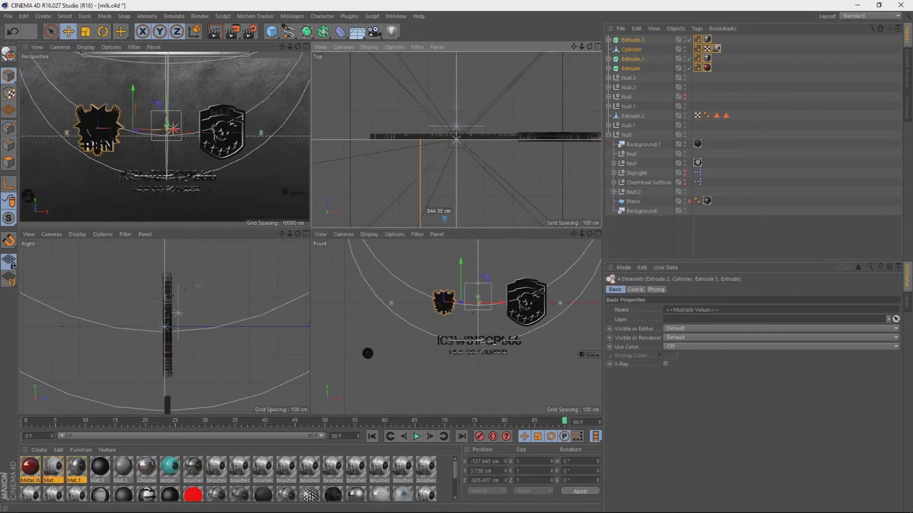
key("t")
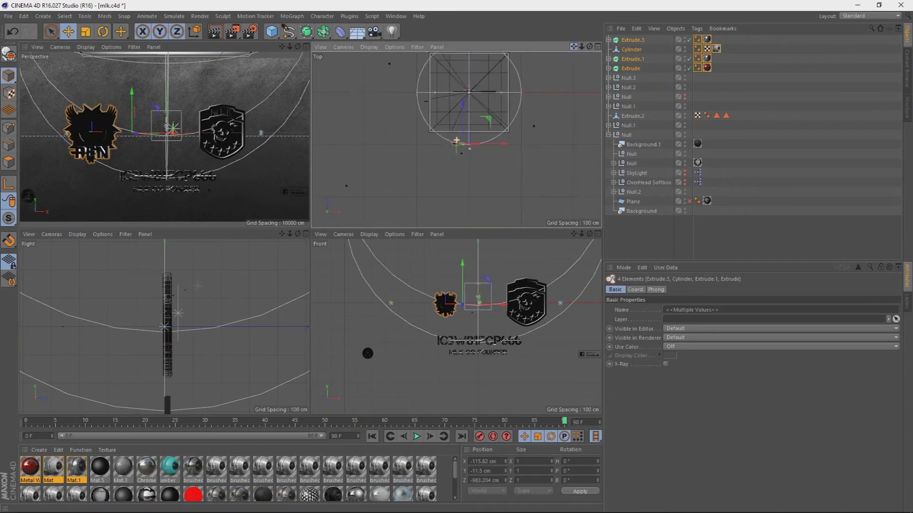
left_click_drag(133, 123, 152, 104)
scroll(478, 314, "up", 3)
left_click_drag(477, 324, 486, 335)
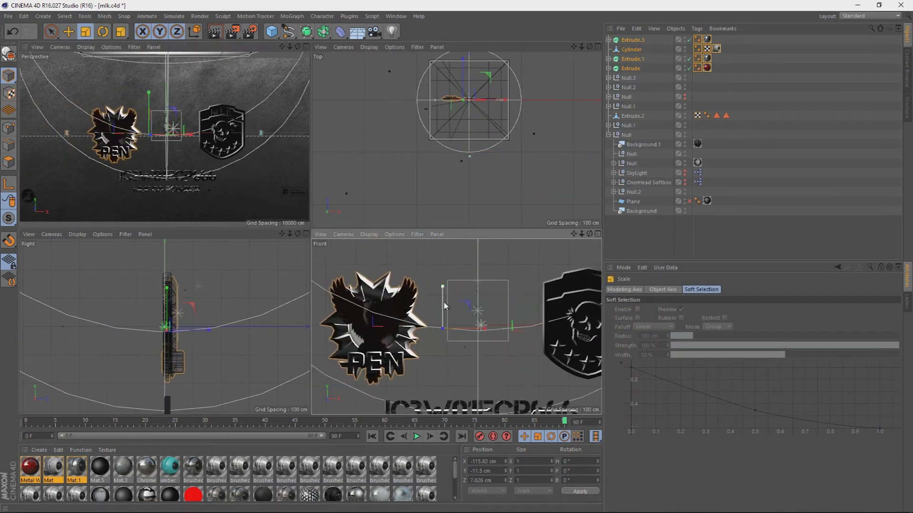
left_click_drag(445, 308, 479, 329)
Select the Text.1 object, show its basic properties, and maximise the Perspective view
left_click(166, 177)
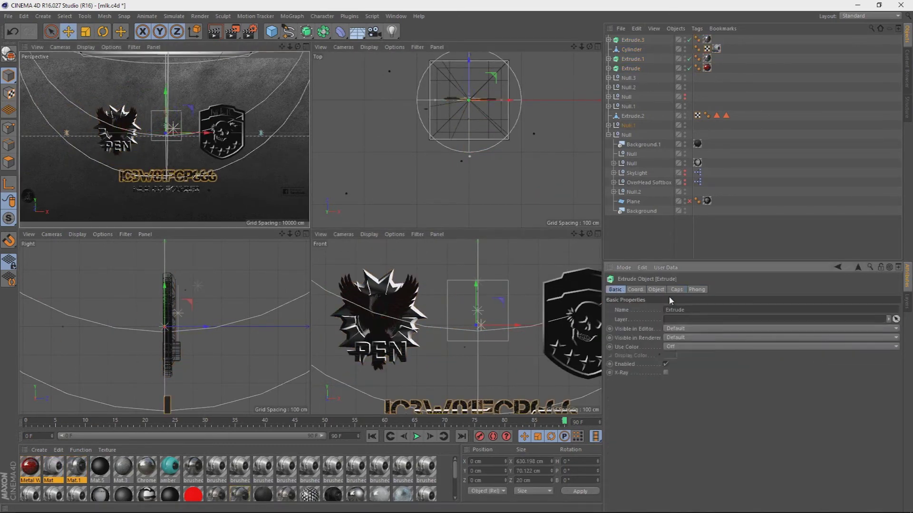
left_click(635, 290)
left_click(615, 289)
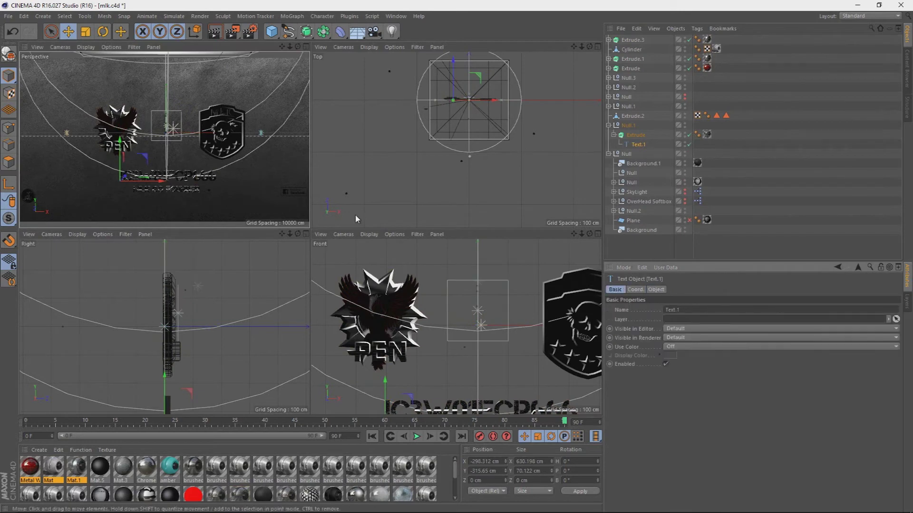
key("F1")
Change the text to VS, place it between the emblems and scale it up
left_click(656, 289)
type("VS")
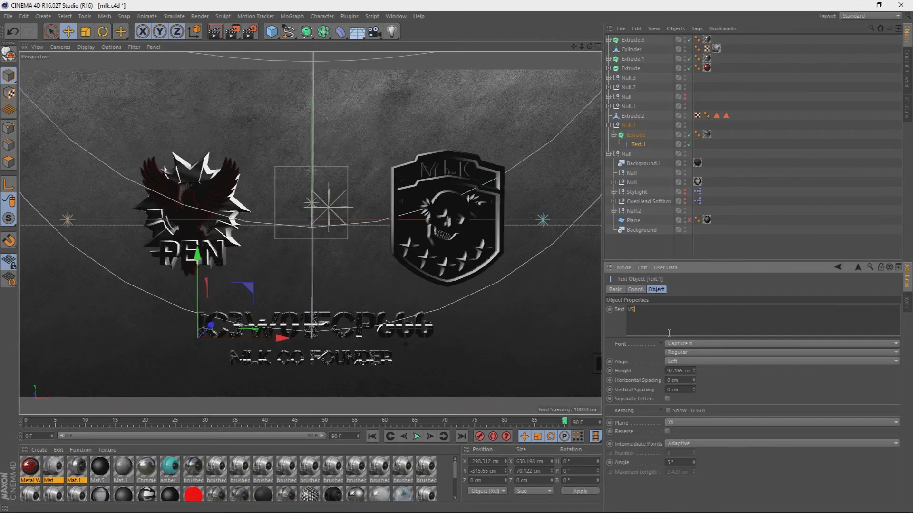
left_click_drag(270, 346, 384, 346)
key("t")
left_click_drag(266, 188, 292, 187)
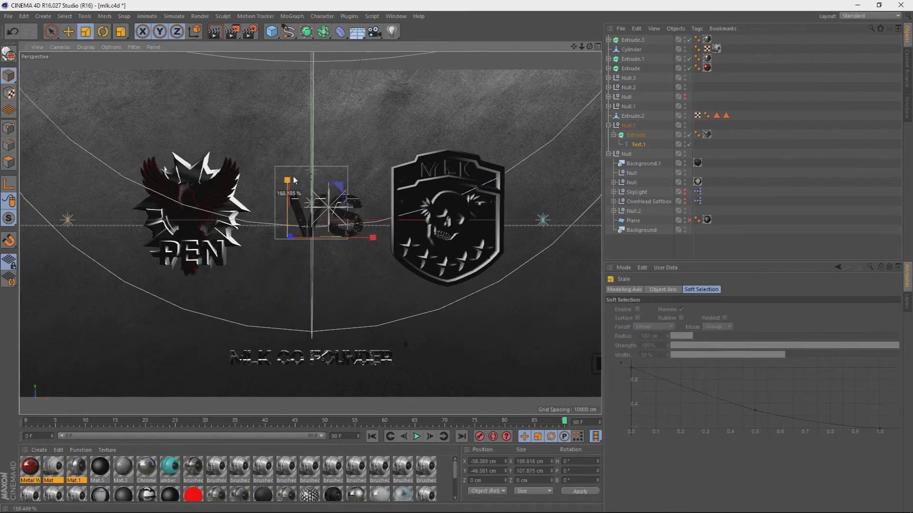
Retype the lower text as HOSTED BY and move it up under the emblems
left_click(315, 365)
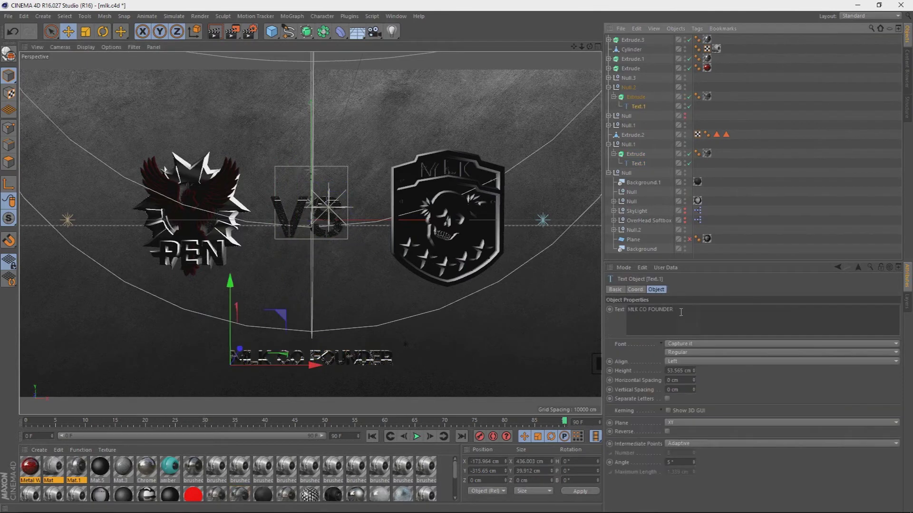
type("ALSO 2EZ EAT DICK ALL DAY")
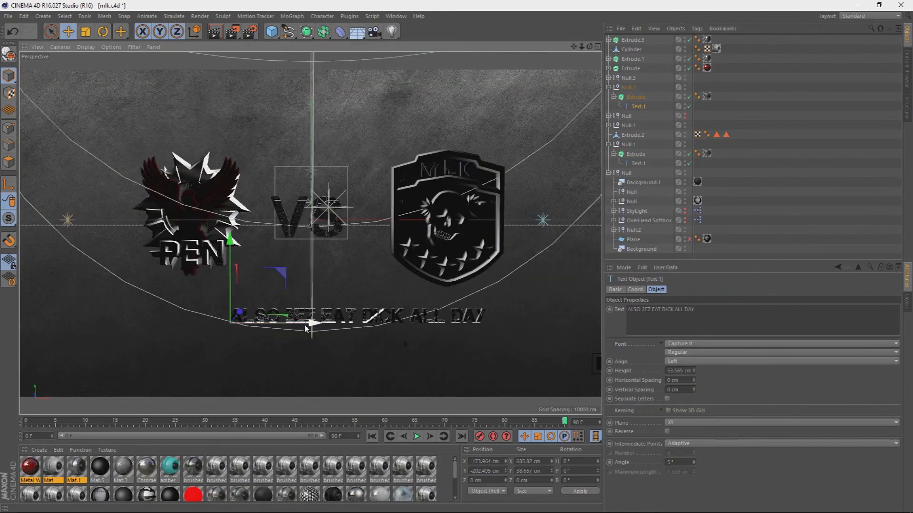
left_click_drag(287, 364, 258, 326)
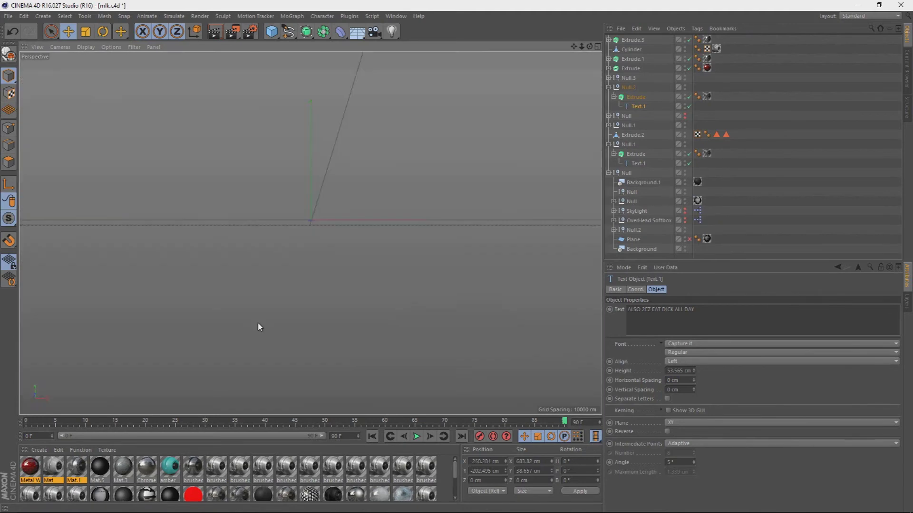
key("ctrl+a")
key("BackSpace")
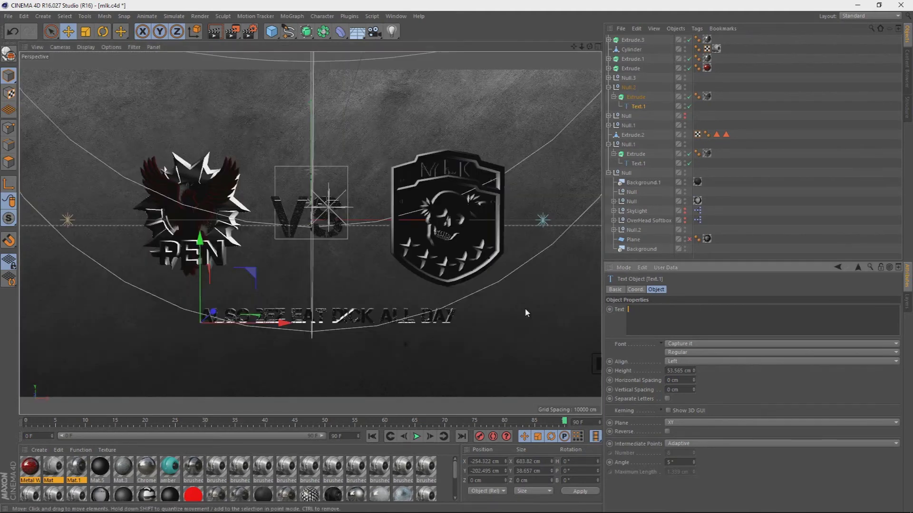
type("HOSTED BY")
Duplicate HOSTED BY below itself and change the copy to the HARDCORELEAGUE.CO URL
left_click(247, 317)
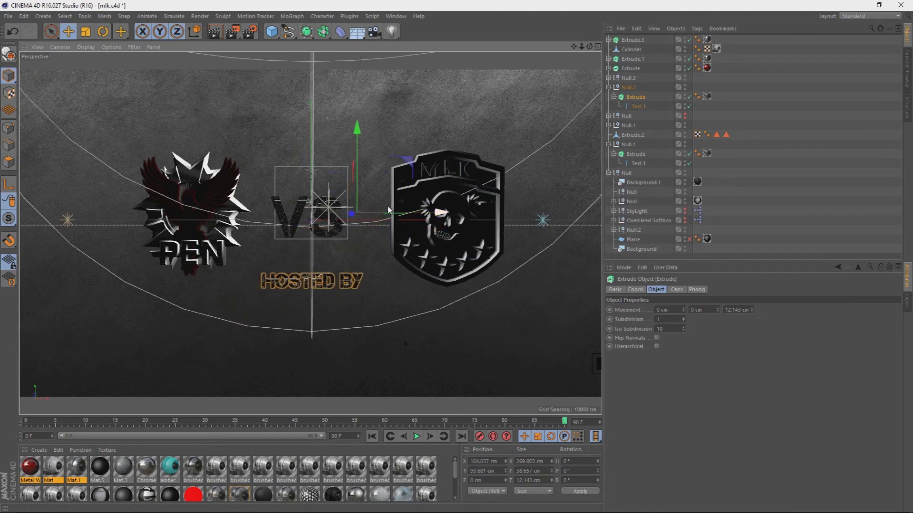
key("ctrl+c")
key("ctrl+v")
left_click_drag(292, 248, 292, 278)
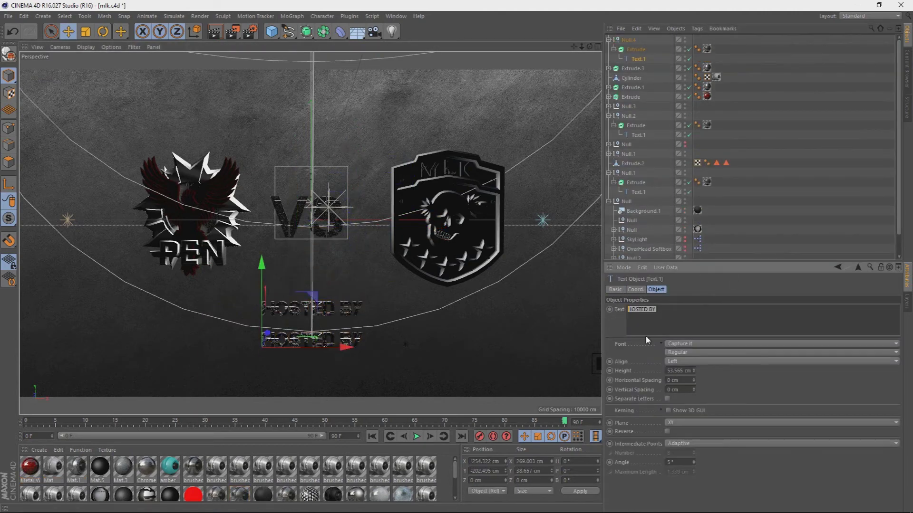
left_click(638, 59)
left_click(666, 310)
key("ctrl+a")
type("HARDCORELEA")
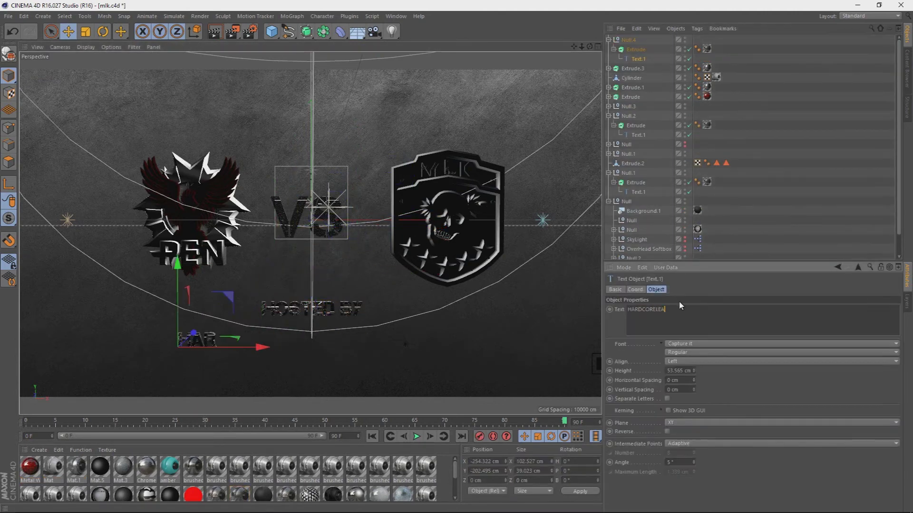
type("GUE.CO")
Render the viewport to preview the text, then add a new light moved right
left_click(339, 234)
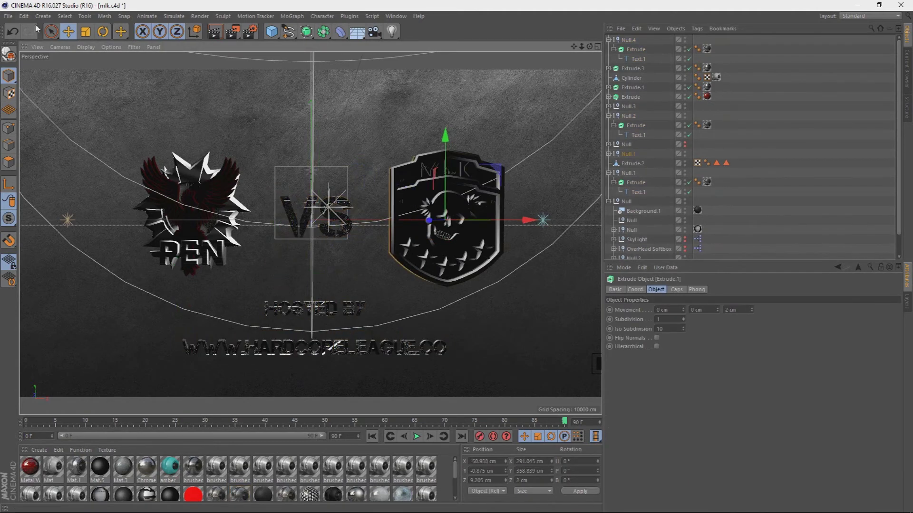
key("ctrl+b")
key("Escape")
left_click(295, 309)
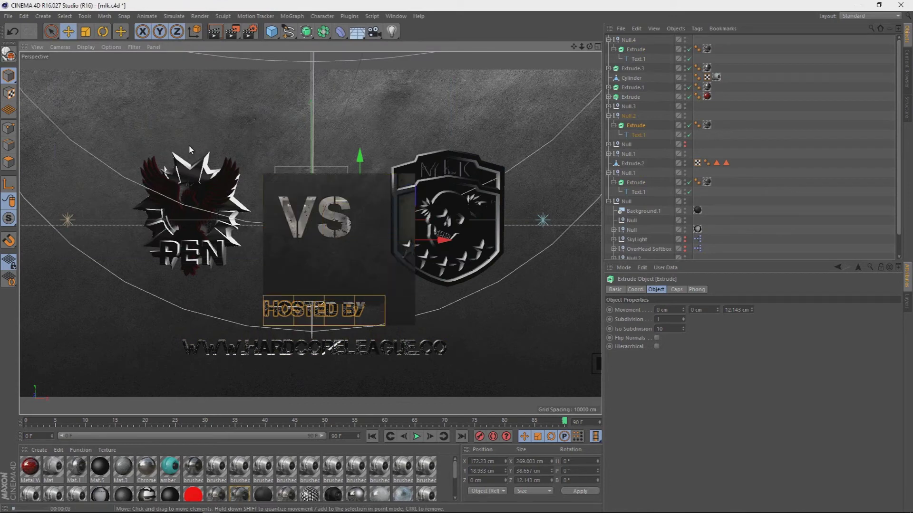
key("ctrl+r")
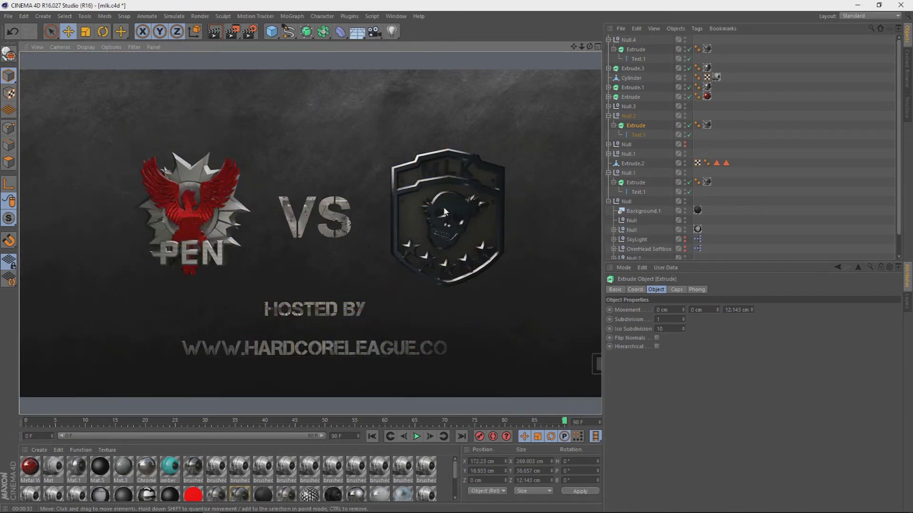
left_click(392, 32)
left_click_drag(294, 223, 518, 227)
Give the omni light Shadow Maps (Soft) and 30% intensity, placed nearer the shield
left_click_drag(776, 348, 723, 347)
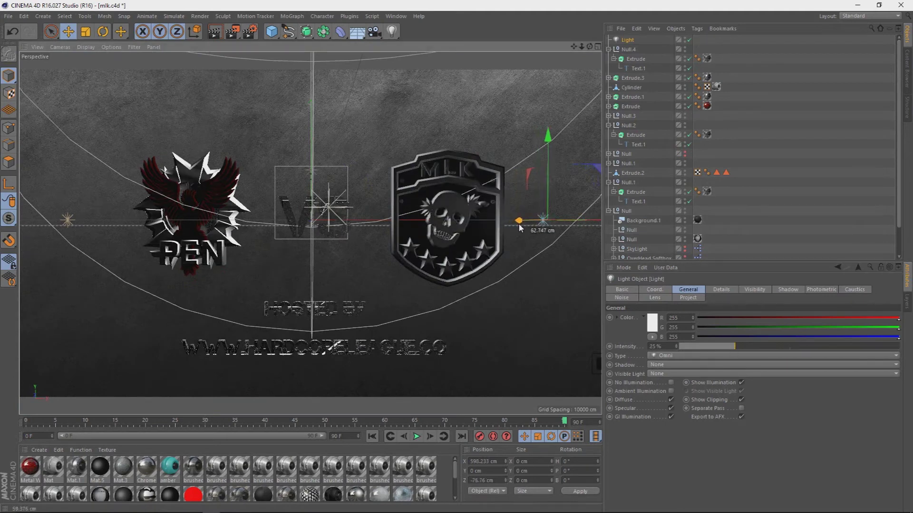
left_click(770, 365)
left_click(675, 373)
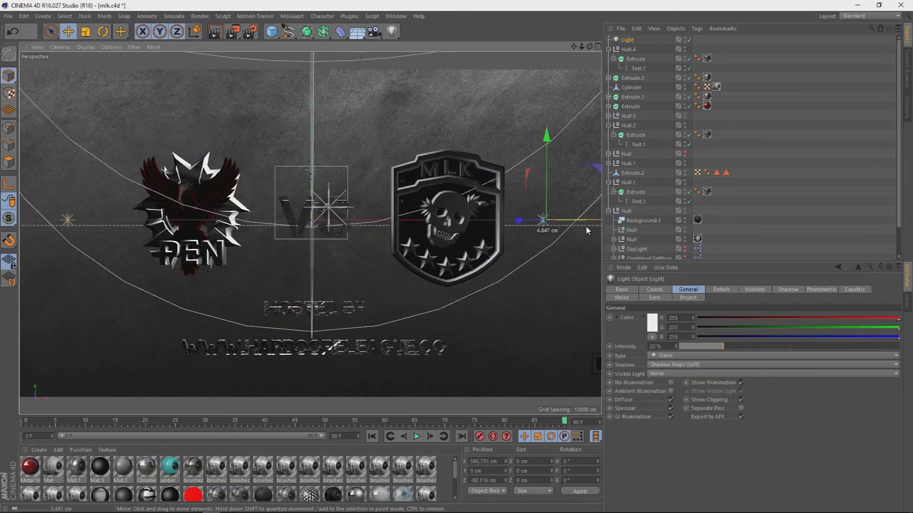
left_click_drag(542, 223, 452, 234)
left_click(746, 350)
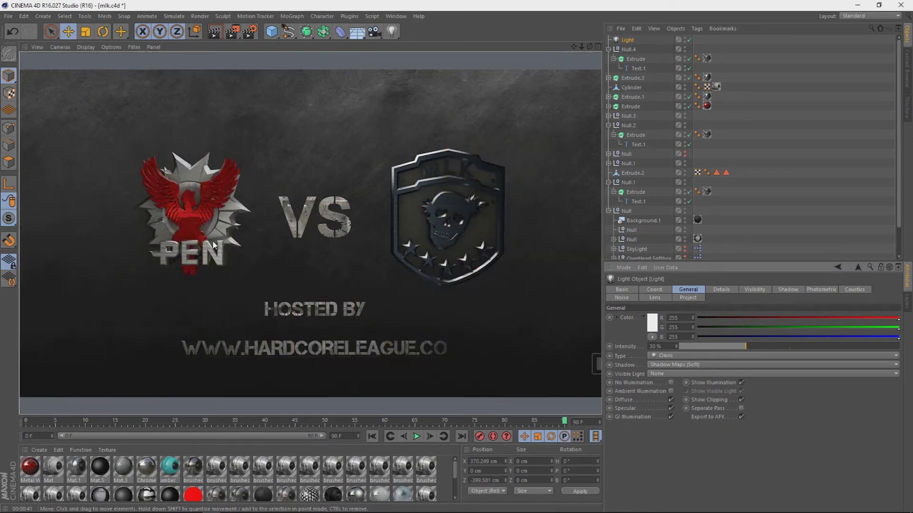
left_click(707, 105)
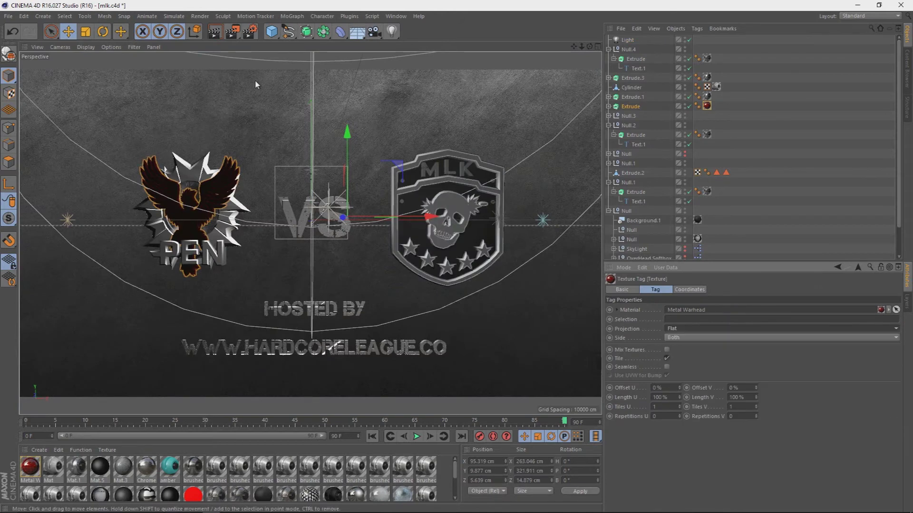
Render and dismiss the missing-asset warning, then add a second light beside the shield and re-render
key("ctrl+r")
key("Return")
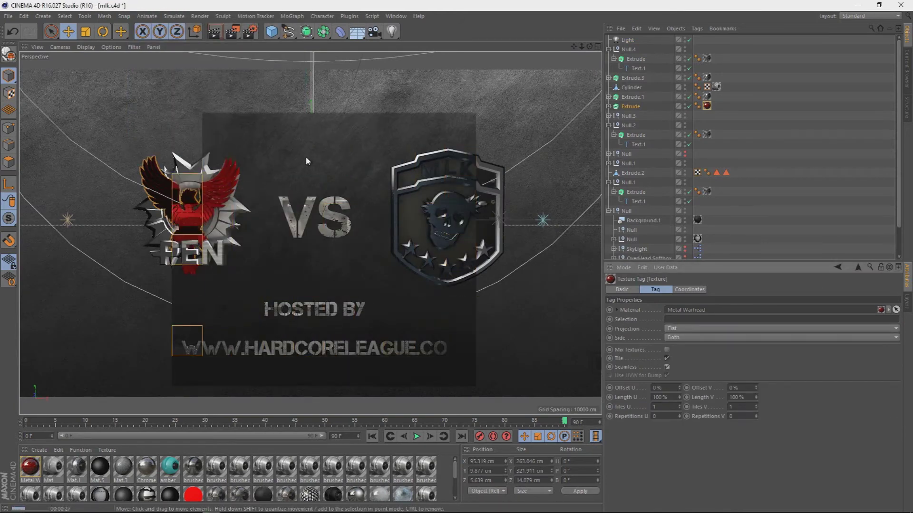
left_click(393, 31)
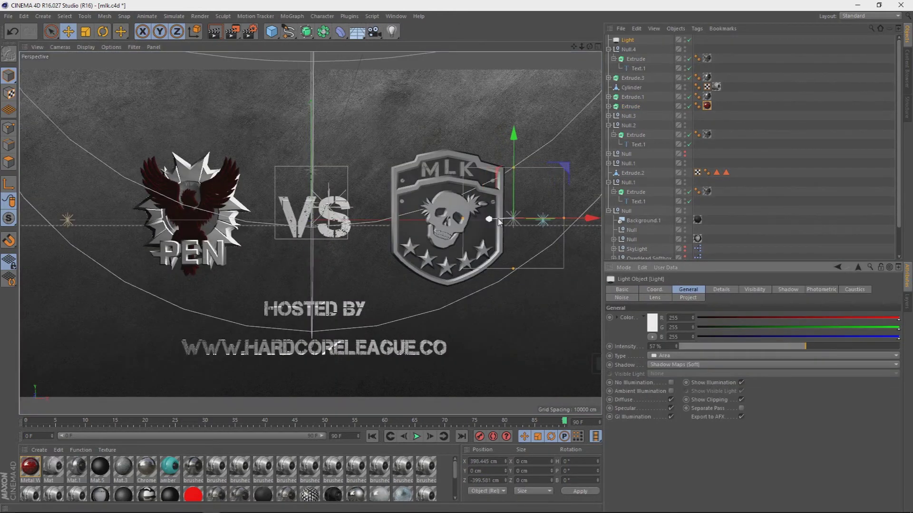
left_click_drag(498, 222, 597, 216)
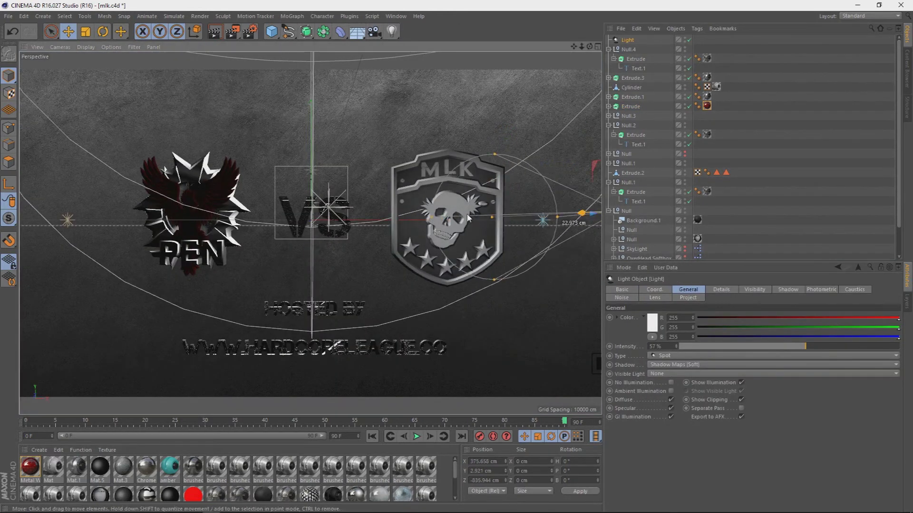
key("ctrl+r")
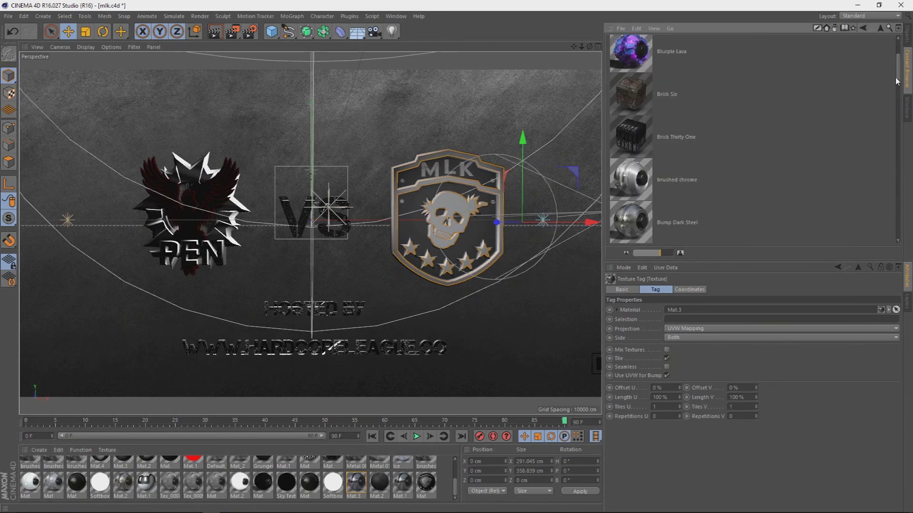
Inspect the badge's Mat.3 material and test-render the scene
left_click(355, 482)
key("ctrl+r")
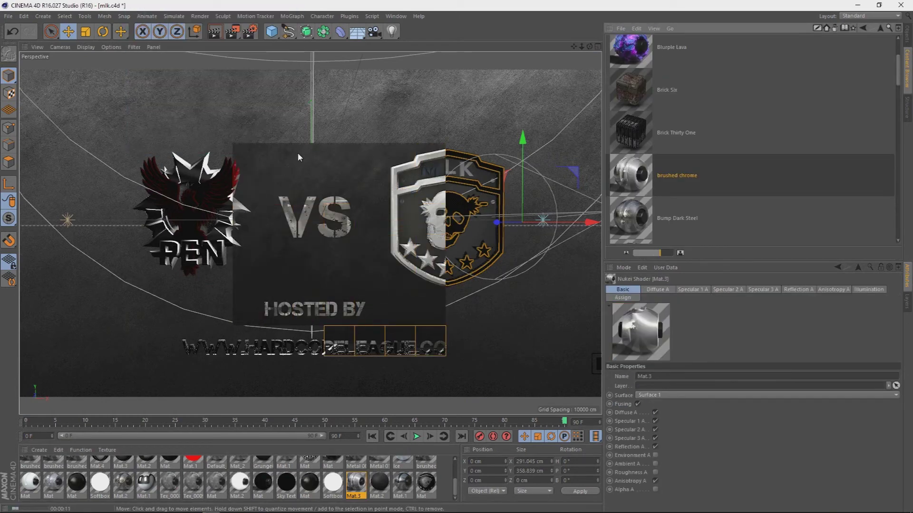
left_click(8, 32)
Apply Metal - Silver - High Reflection to Mat.3, re-render, then select the scene's Light
scroll(658, 129, "down", 5)
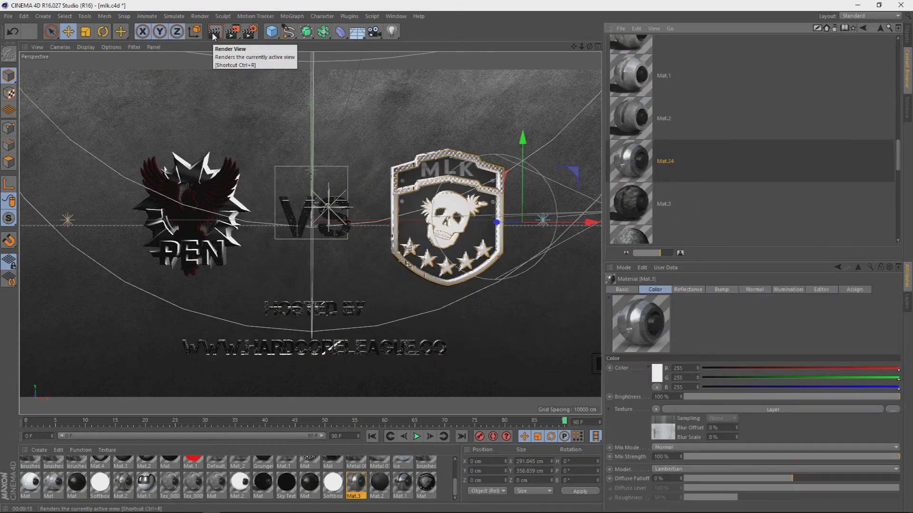
scroll(618, 190, "up", 5)
scroll(680, 116, "up", 5)
scroll(662, 112, "up", 5)
scroll(684, 105, "up", 5)
scroll(705, 97, "down", 5)
scroll(689, 119, "down", 5)
scroll(689, 119, "down", 5)
scroll(689, 119, "down", 5)
scroll(689, 119, "up", 5)
scroll(691, 142, "up", 5)
scroll(695, 178, "up", 5)
scroll(678, 178, "up", 3)
scroll(666, 162, "down", 5)
scroll(675, 129, "down", 5)
left_click(679, 109)
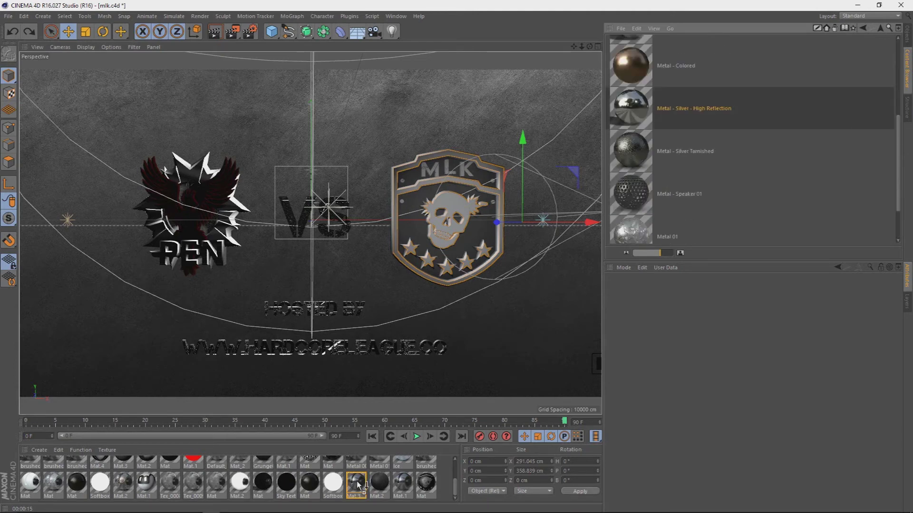
left_click(236, 34)
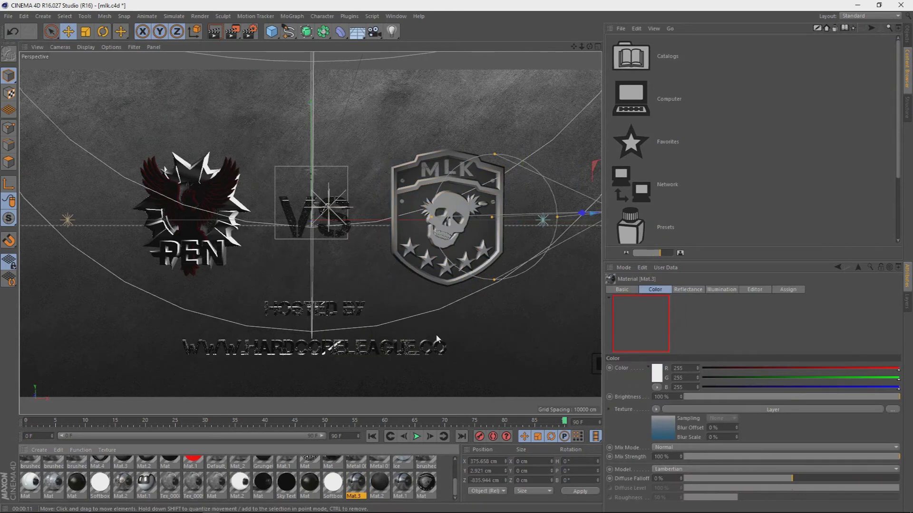
left_click(908, 42)
left_click(627, 40)
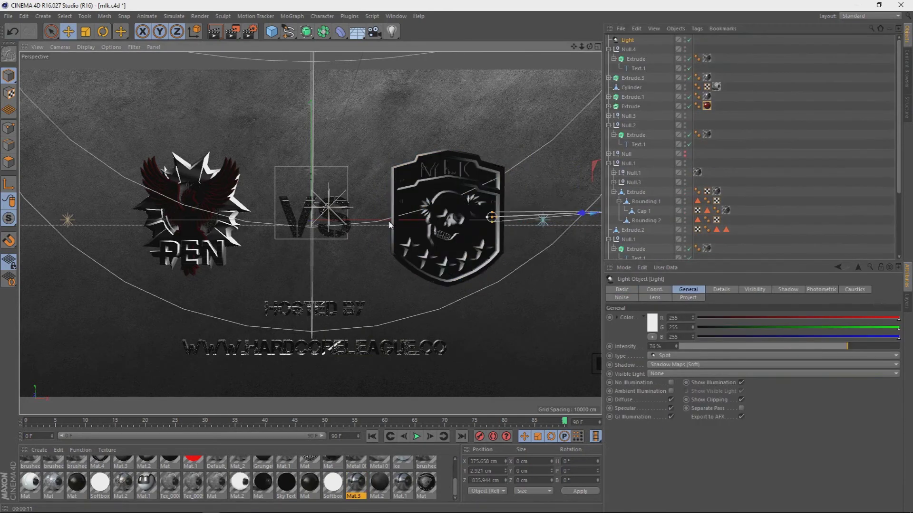
Test-render the current lighting, undo a duplicated light, and reframe both badges
left_click(214, 32)
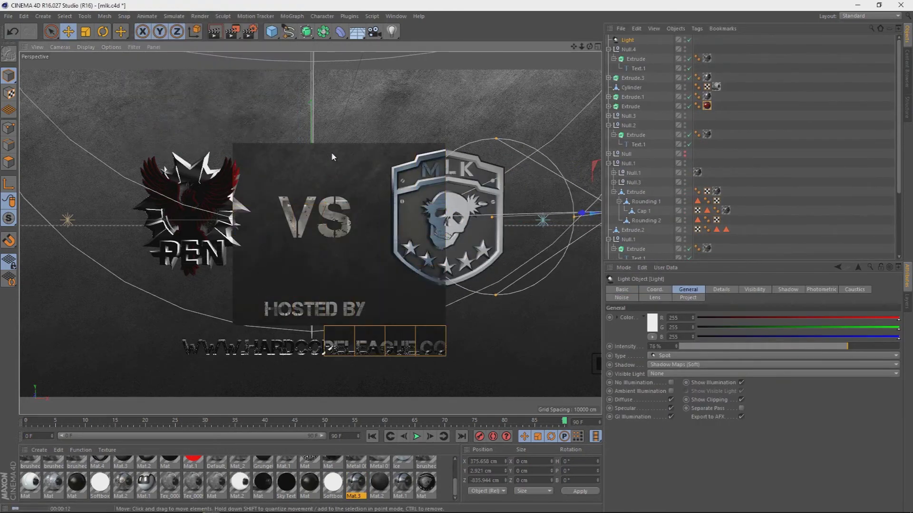
mouse_move(552, 219)
left_mouse_down("ctrl")
mouse_move(563, 217)
mouse_move(428, 228)
left_mouse_up("ctrl")
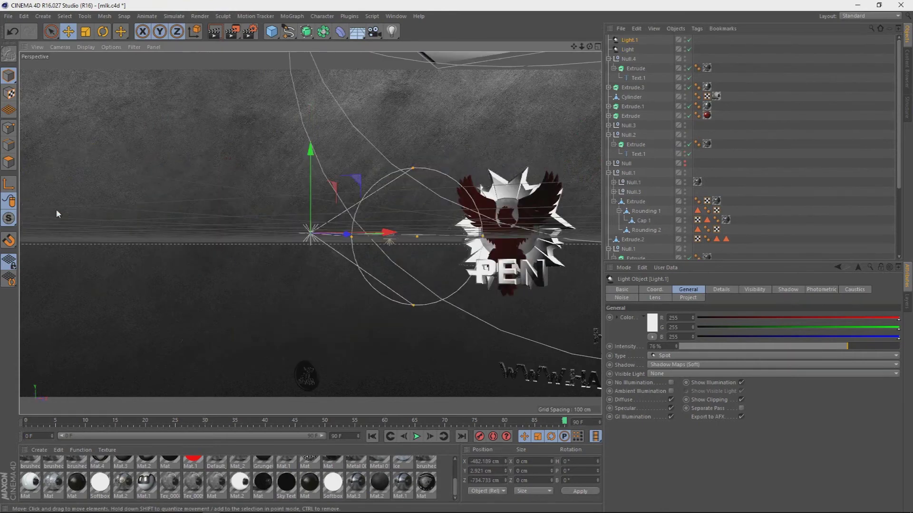
key("ctrl+z")
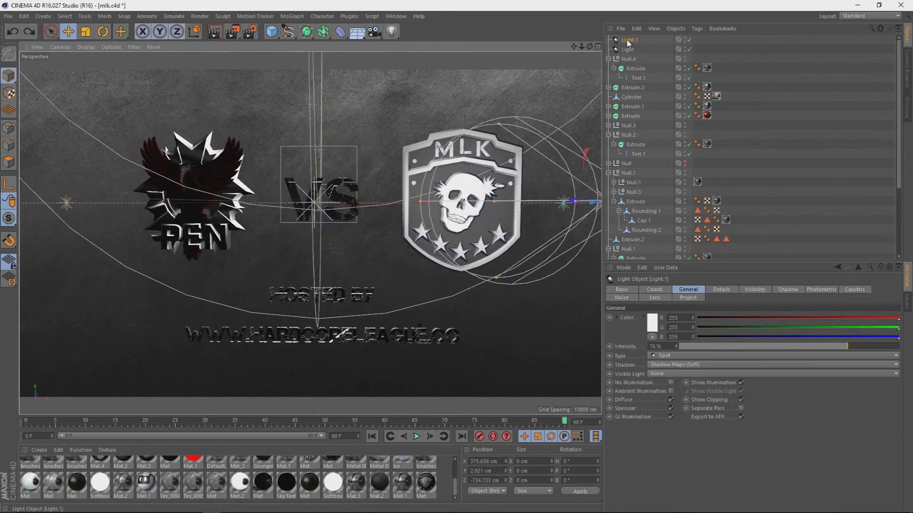
left_click_drag(428, 142, 452, 131, "alt")
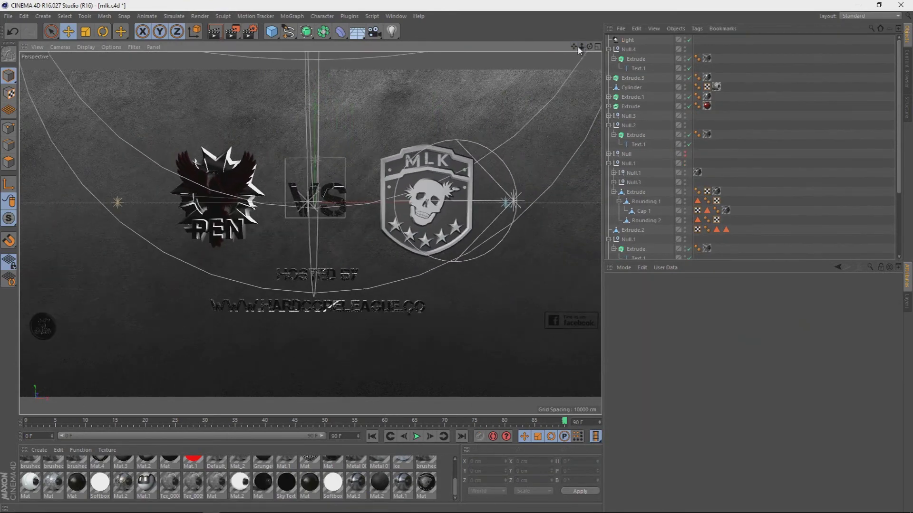
left_click_drag(577, 46, 577, 45)
Add a 215/121/121 pink spot light with soft shadow maps left of PEN, then render
left_click(392, 31)
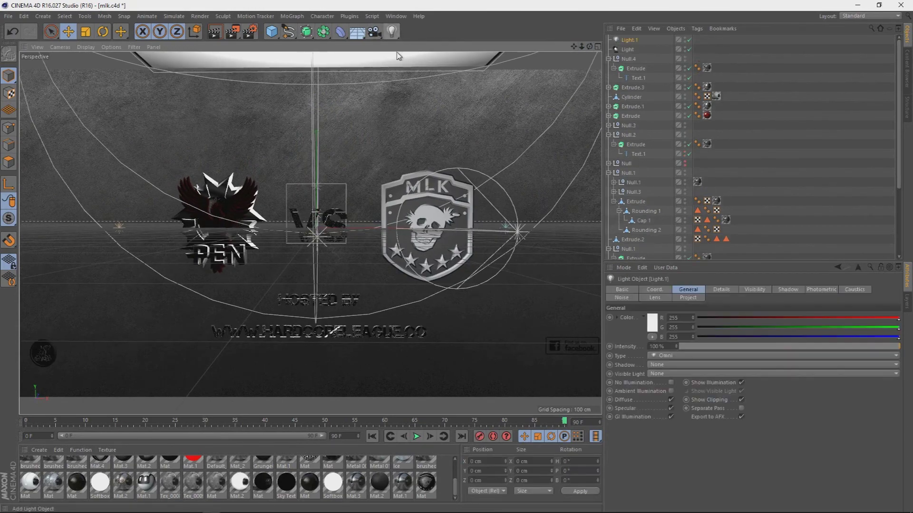
left_click_drag(196, 263, 93, 278)
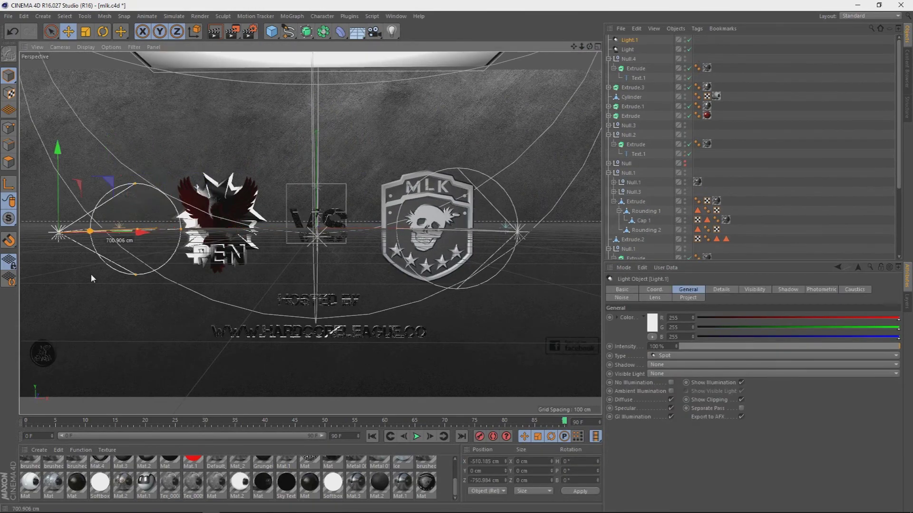
left_click(651, 324)
left_click(632, 371)
left_click(697, 365)
left_click(697, 373)
key("alt+r")
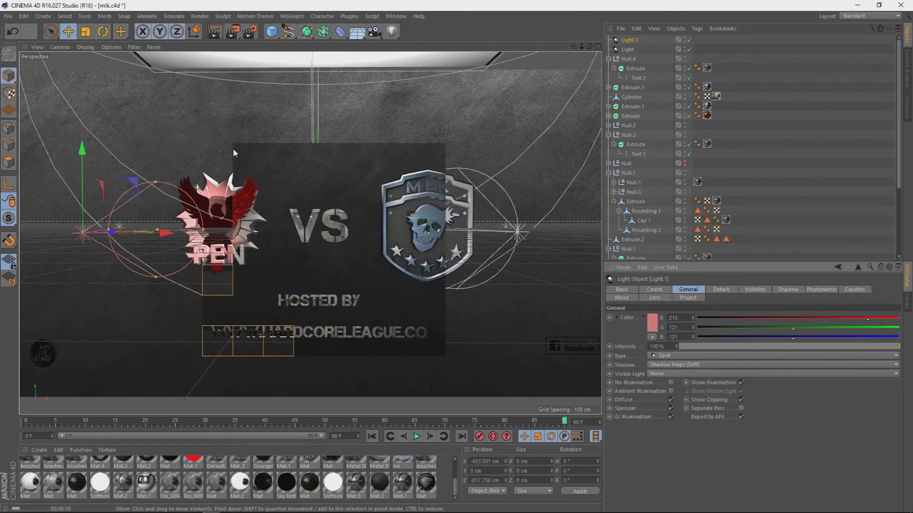
Inspect PEN's Metal Warhead texture and select the logo and text objects
left_click(707, 115)
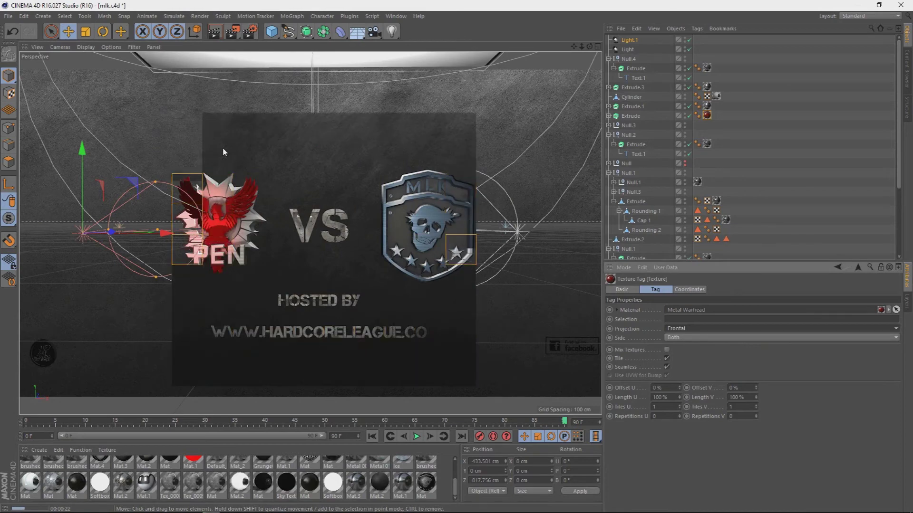
left_click(357, 247, "shift")
left_click(632, 87)
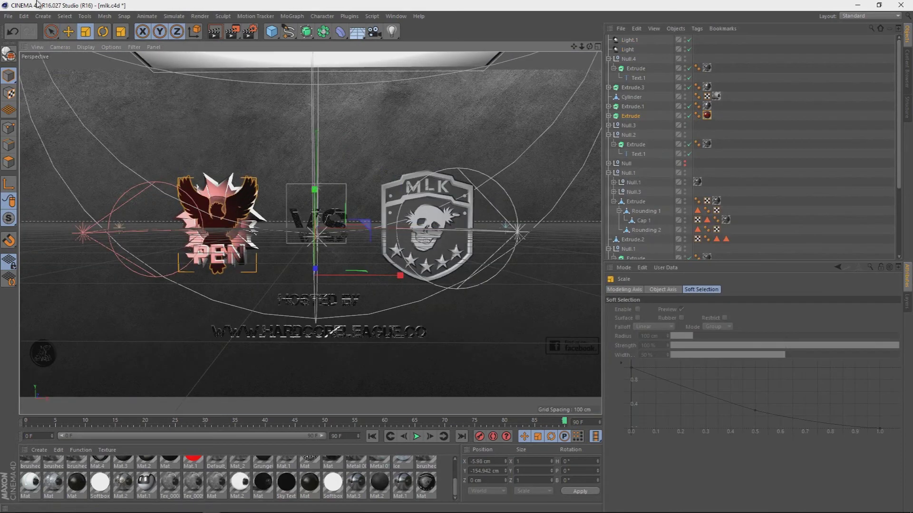
Scale the four selected logo objects together and preview-render the result
left_click(631, 116, "shift")
key("t")
left_click_drag(343, 224, 352, 229)
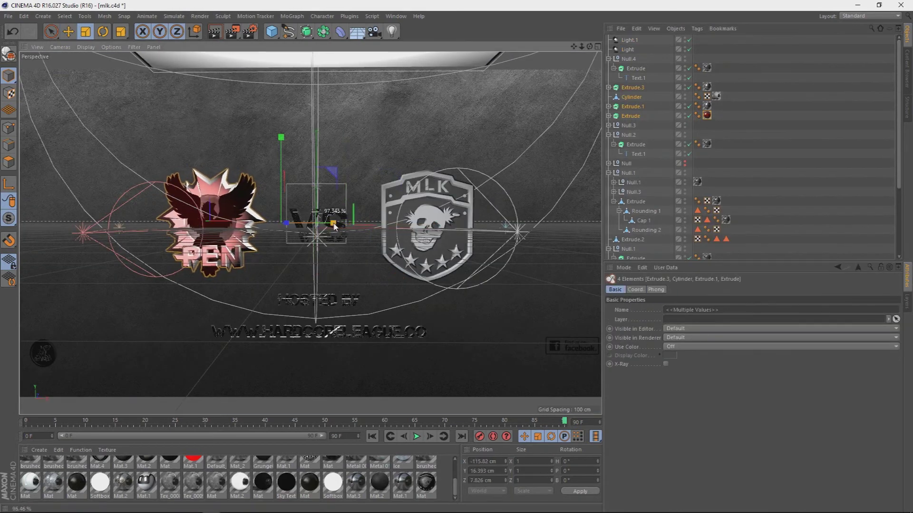
left_click(232, 143)
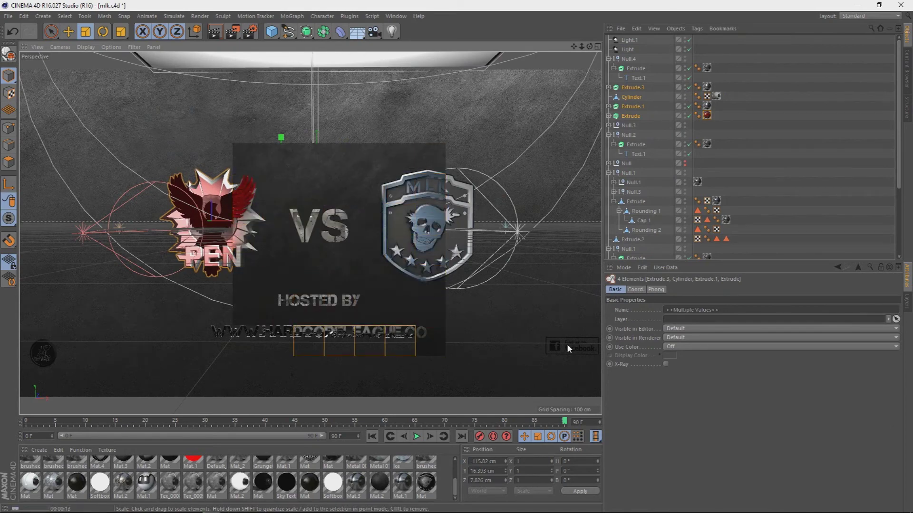
key("ctrl+r")
left_click(417, 228)
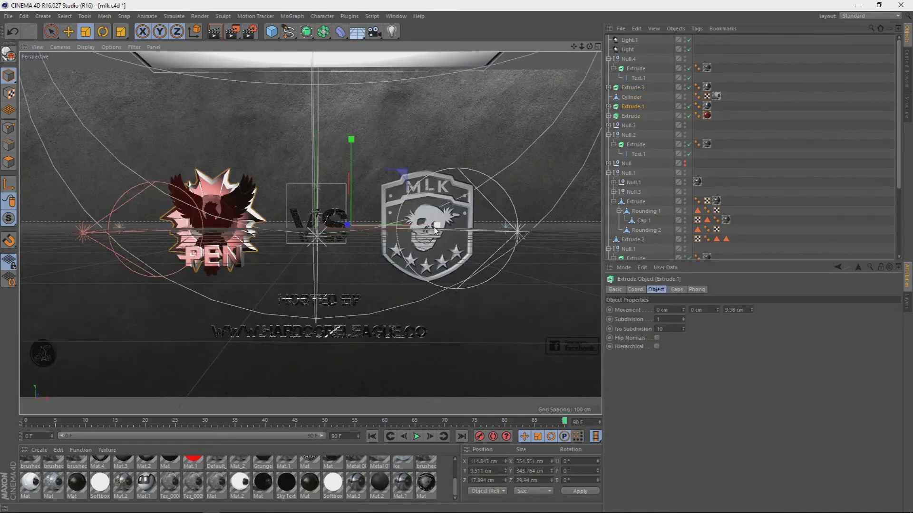
key("ctrl+z")
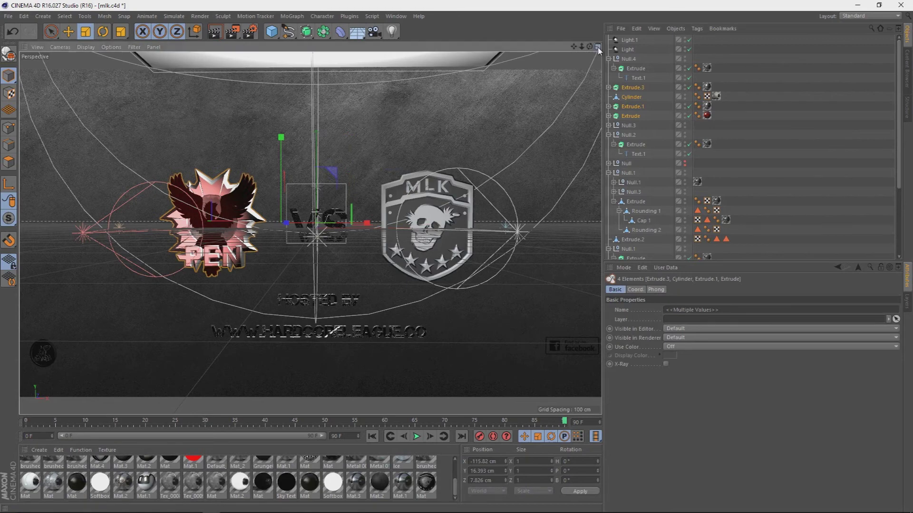
key("F5")
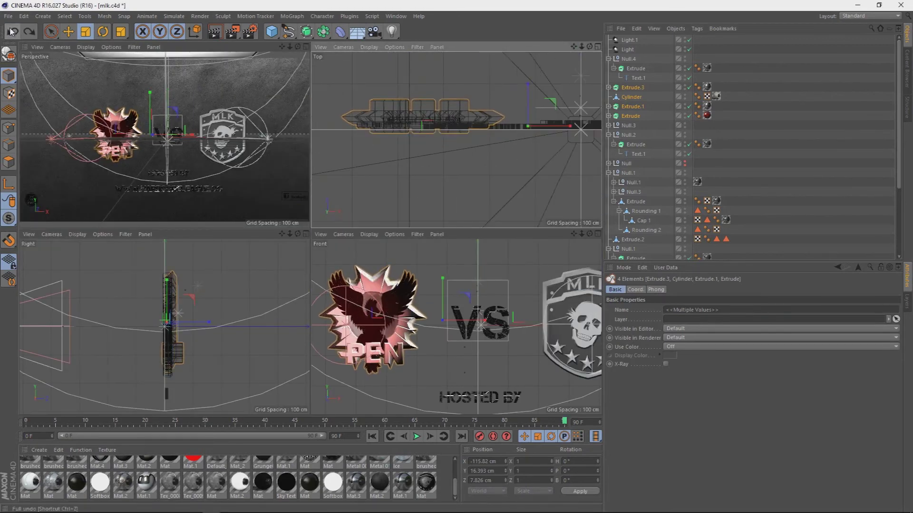
Push the logos back in Z and test-render the front view
scroll(528, 101, "down", 3)
key("e")
left_click_drag(516, 72, 516, 84)
key("F4")
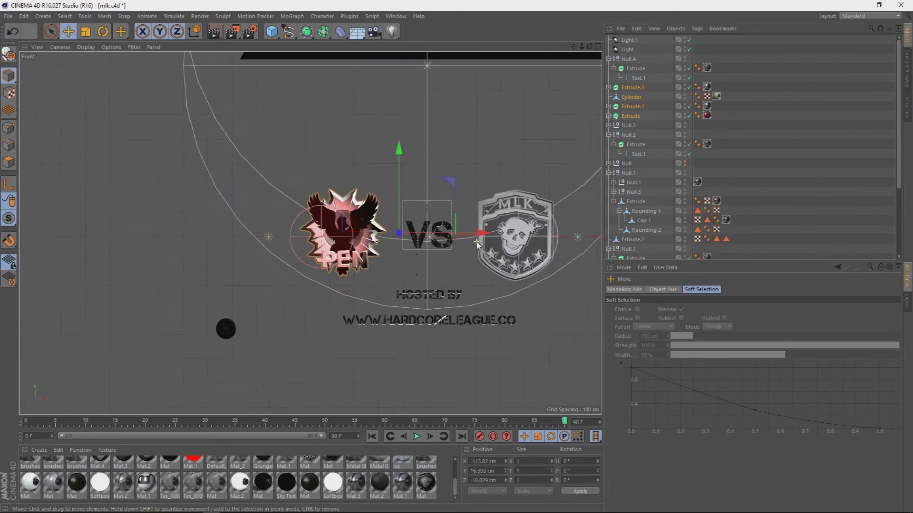
scroll(486, 138, "up", 2)
scroll(486, 137, "up", 2)
key("ctrl+r")
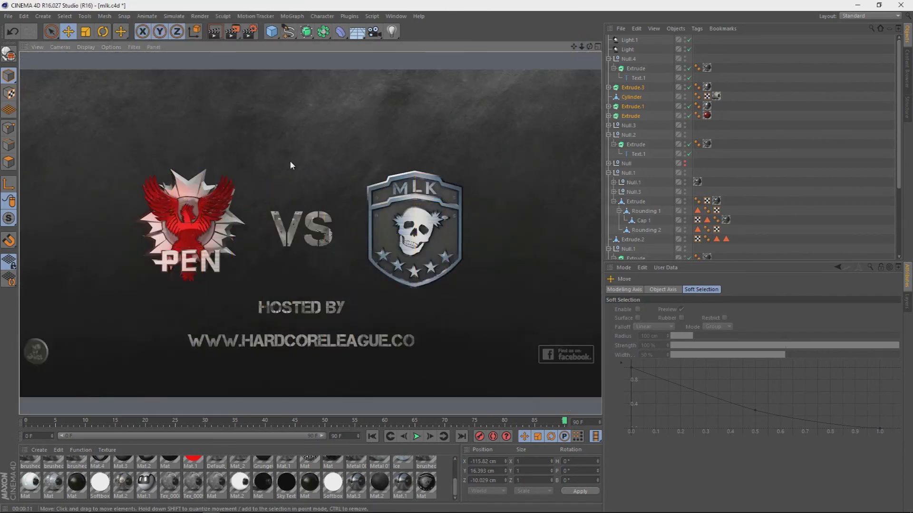
Save the render output as JPEG named PEN VS MLK and render to the Picture Viewer
left_click(249, 31)
left_click(80, 49)
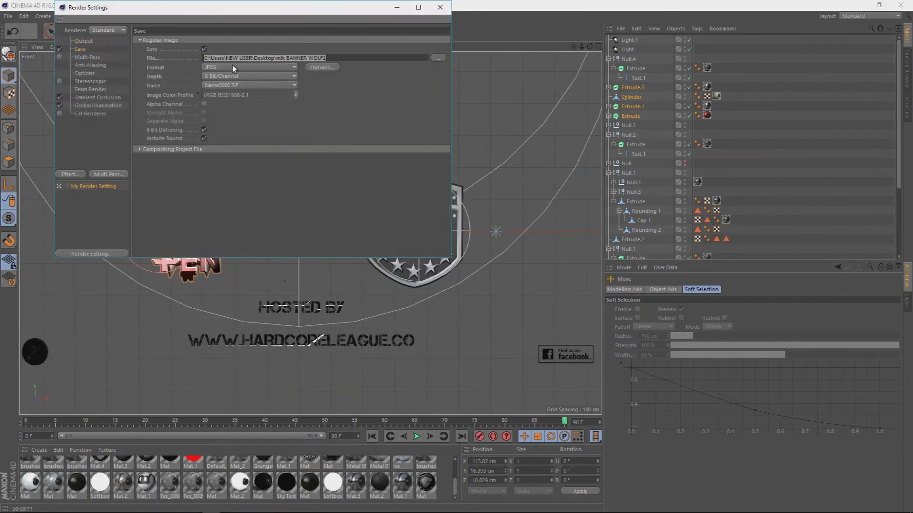
type("VS MLI")
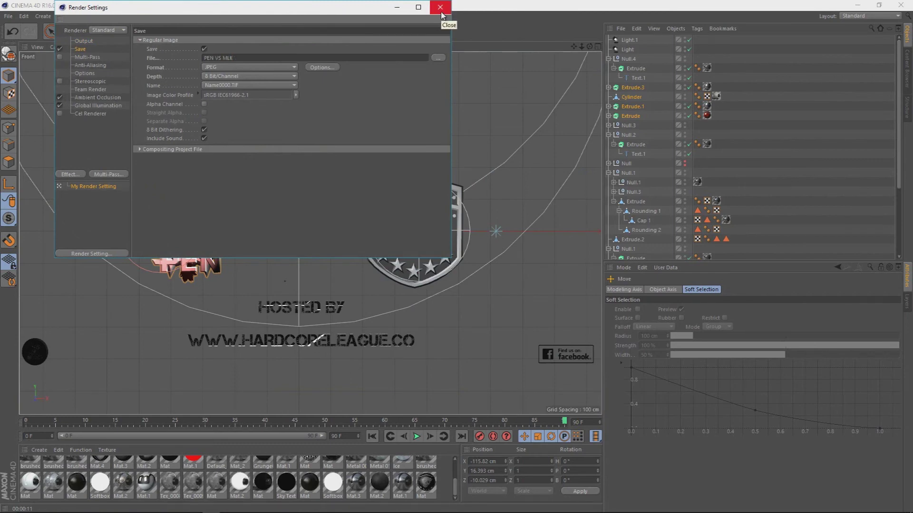
left_click(440, 12)
left_click(233, 31)
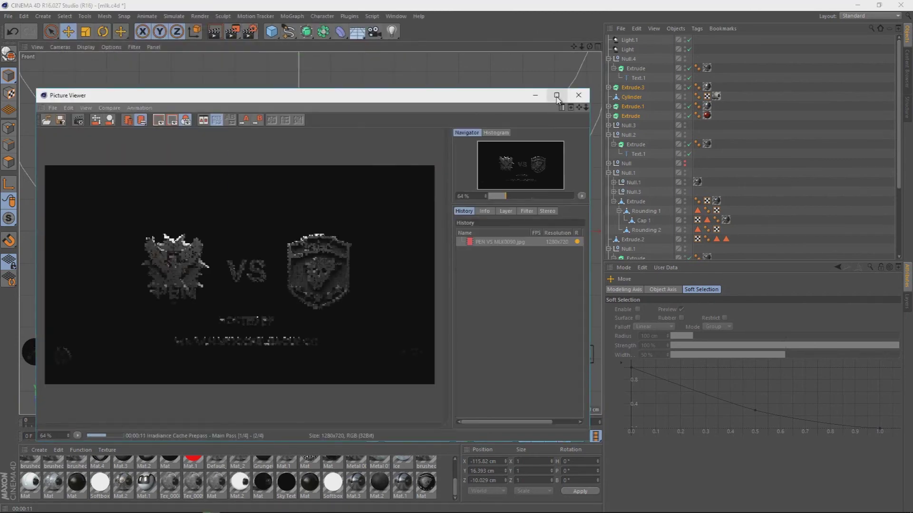
Maximise the Picture Viewer showing the PEN VS MLK render
left_click(556, 96)
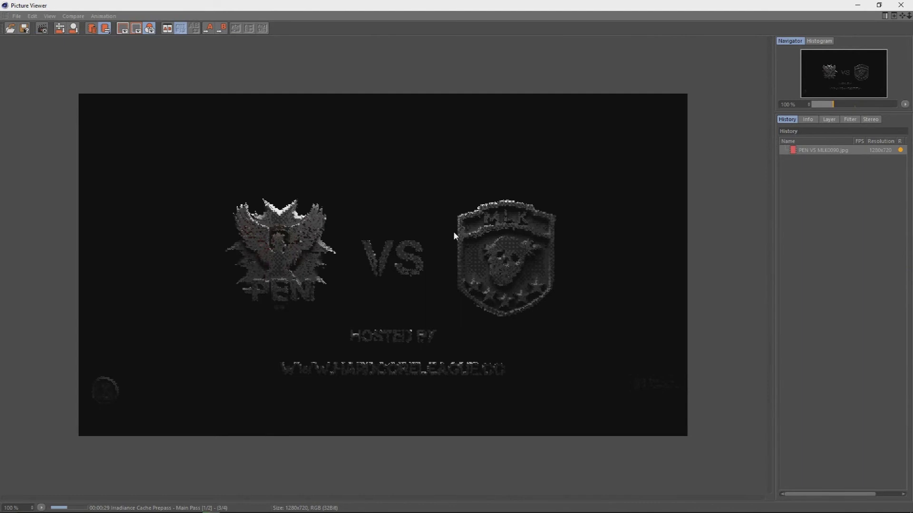